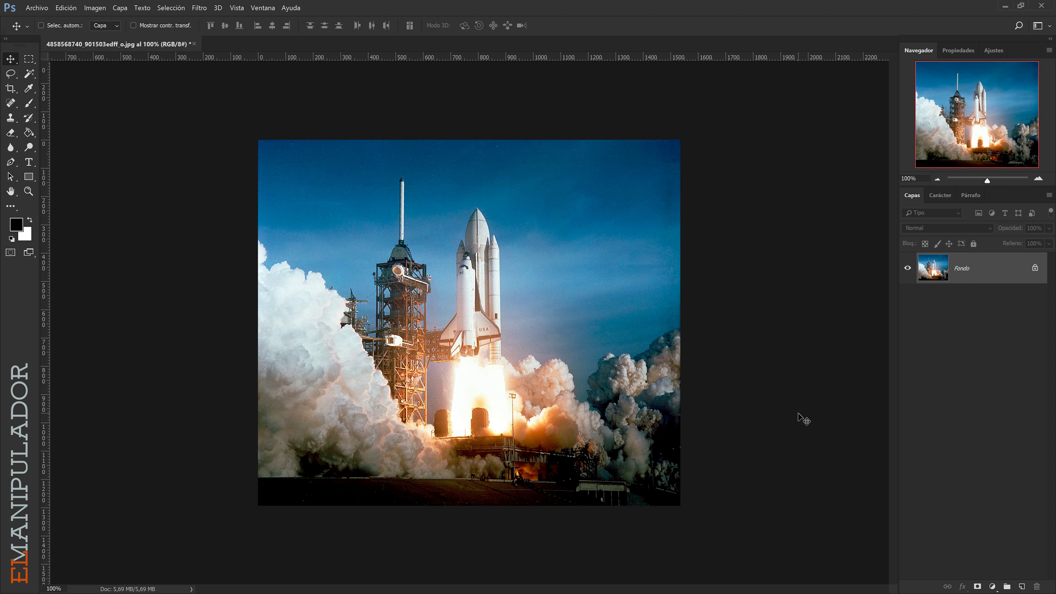
Step: Duplicate the Fondo photo layer, convert the copy to a smart object, and name it Filtros
{"action": "key", "text": "ctrl+j"}
{"action": "right_click", "coordinate": [978, 270]}
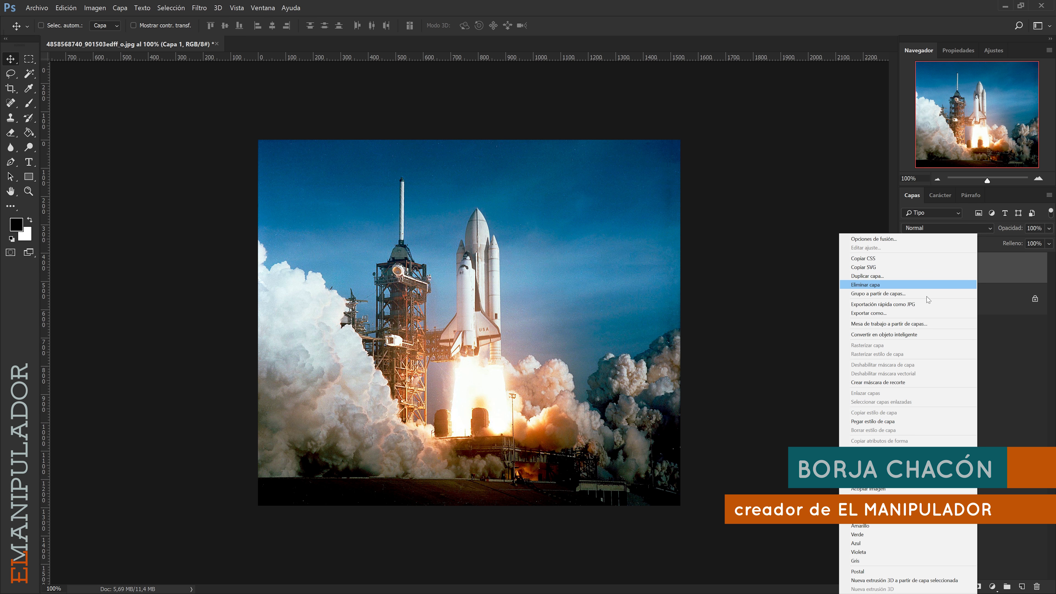
{"action": "left_click", "coordinate": [913, 335]}
{"action": "double_click", "coordinate": [963, 268]}
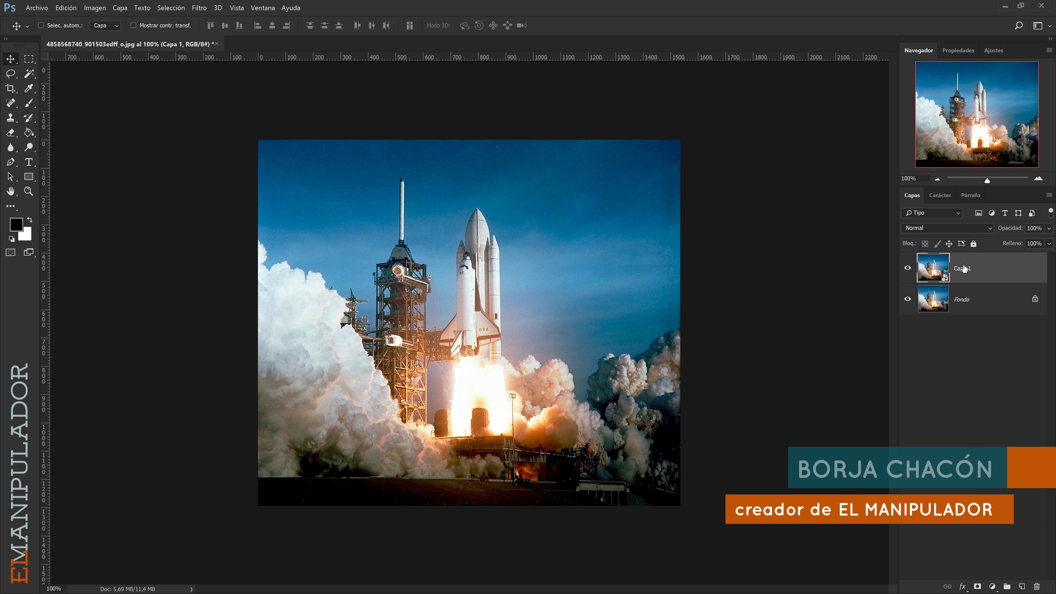
{"action": "type", "text": "Filtros"}
{"action": "key", "text": "Return"}
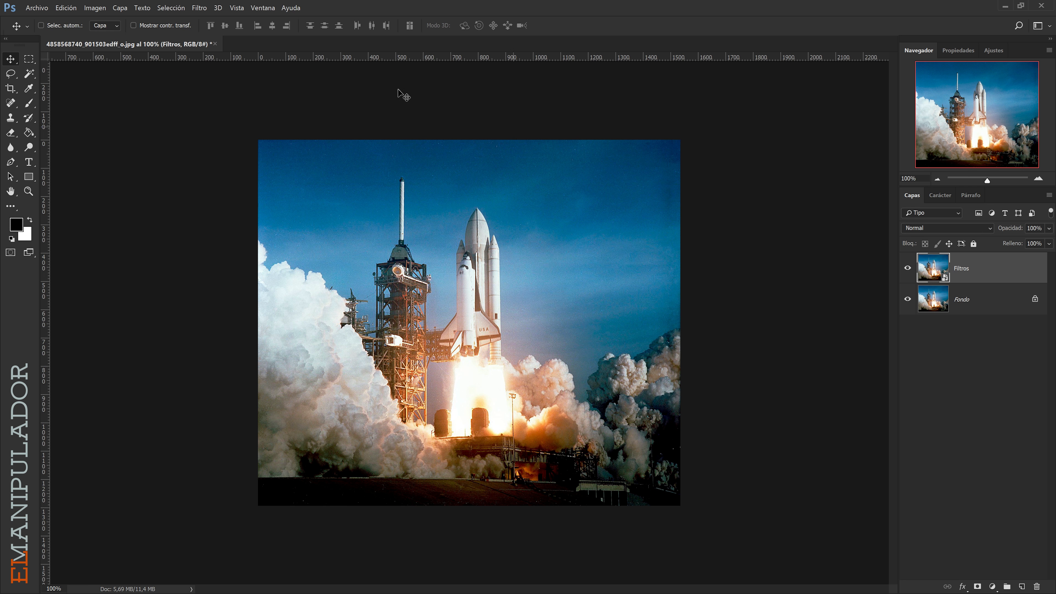
Step: In the filter gallery, set Bordes añadidos to thickness 10, intensity 0, posterization 6, and add an effect layer
{"action": "left_click", "coordinate": [192, 8]}
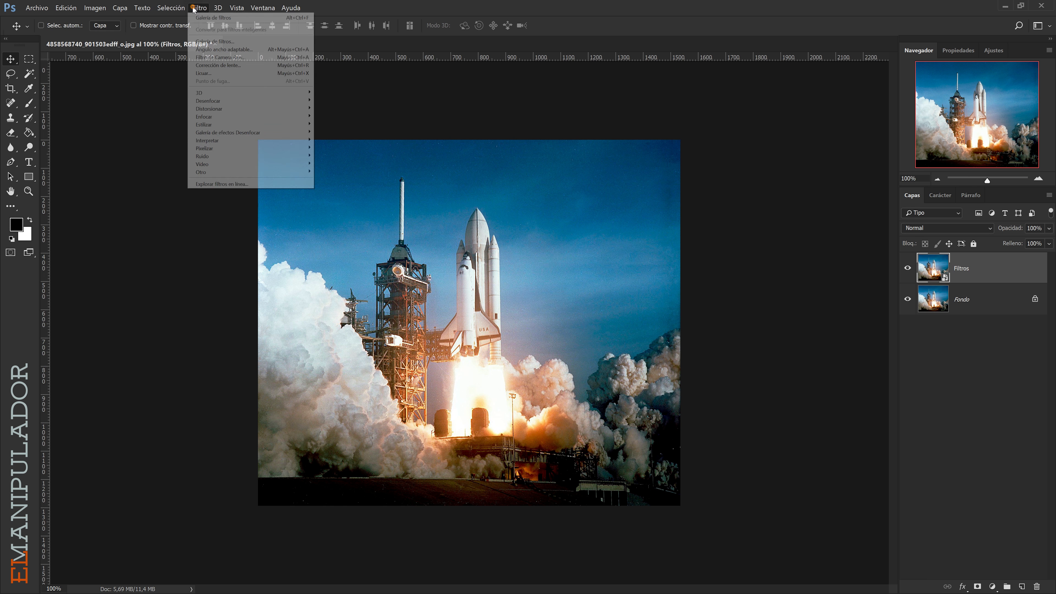
{"action": "left_click", "coordinate": [212, 41]}
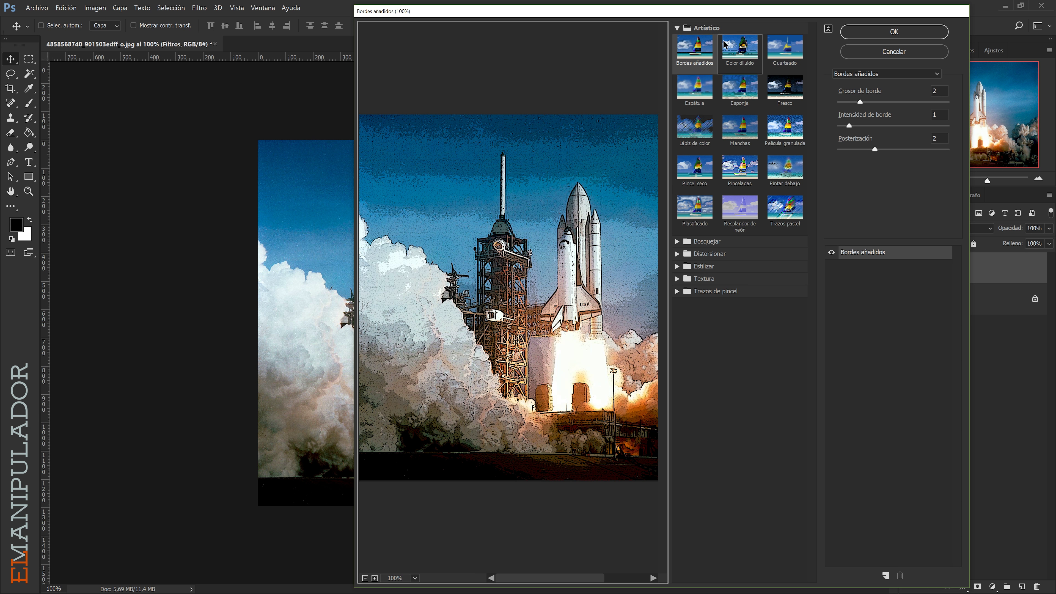
{"action": "left_click", "coordinate": [692, 51]}
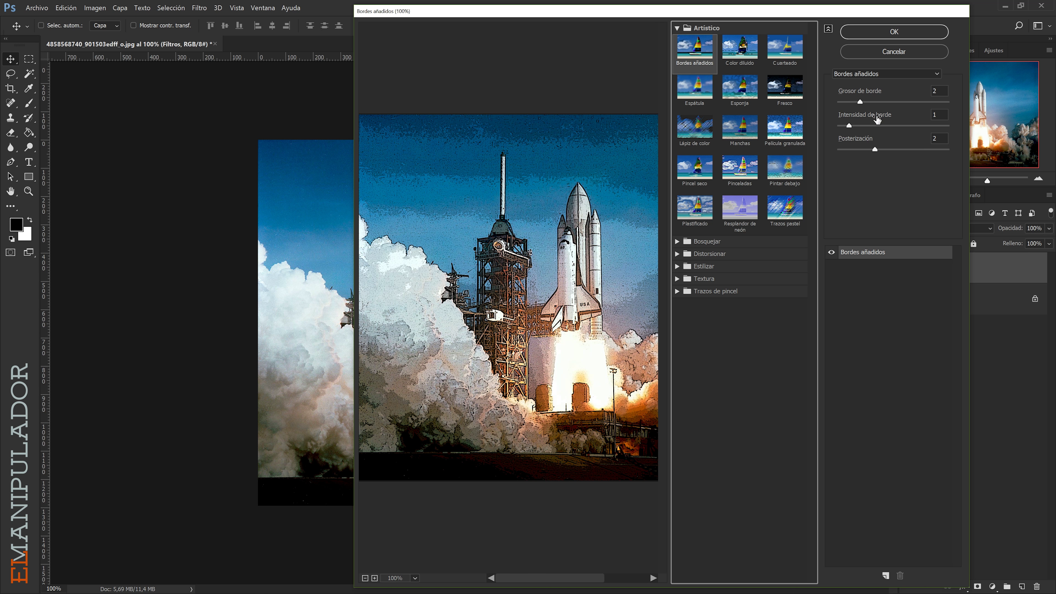
{"action": "left_click_drag", "start_coordinate": [860, 102], "coordinate": [950, 102]}
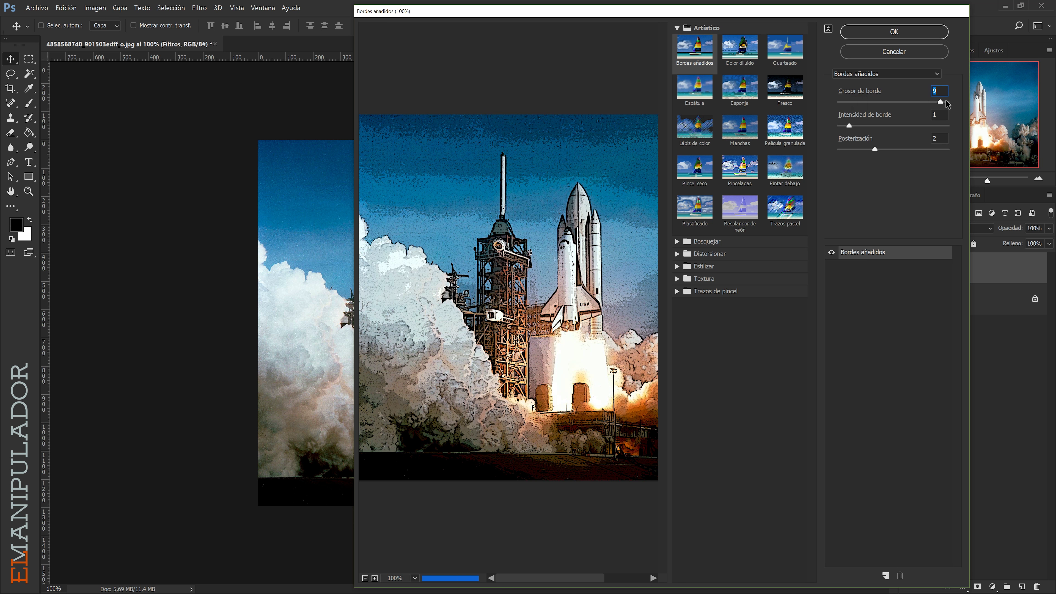
{"action": "left_click_drag", "start_coordinate": [849, 126], "coordinate": [838, 126]}
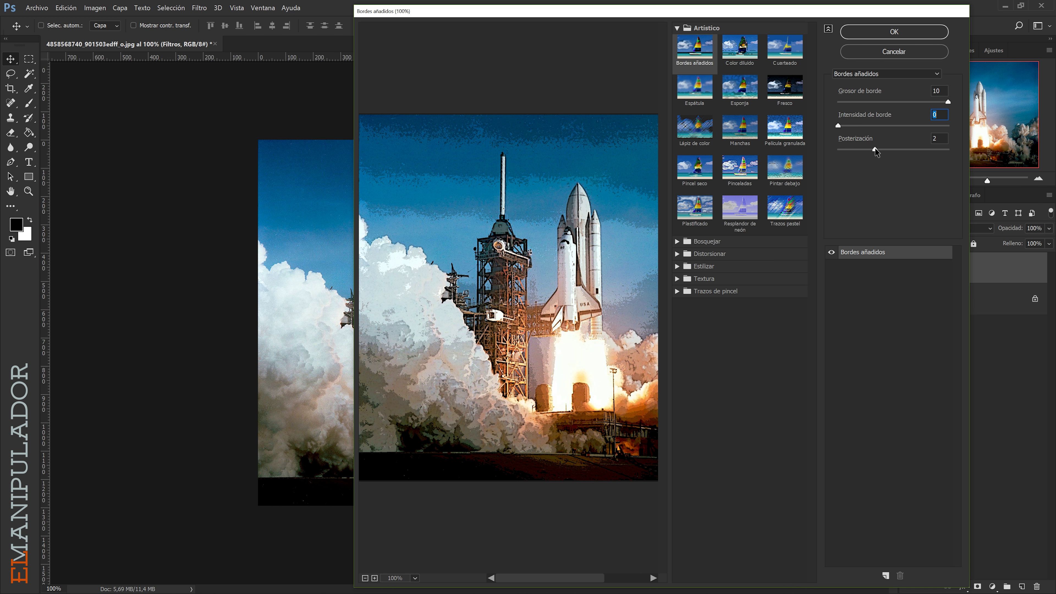
{"action": "left_click_drag", "start_coordinate": [875, 149], "coordinate": [950, 149]}
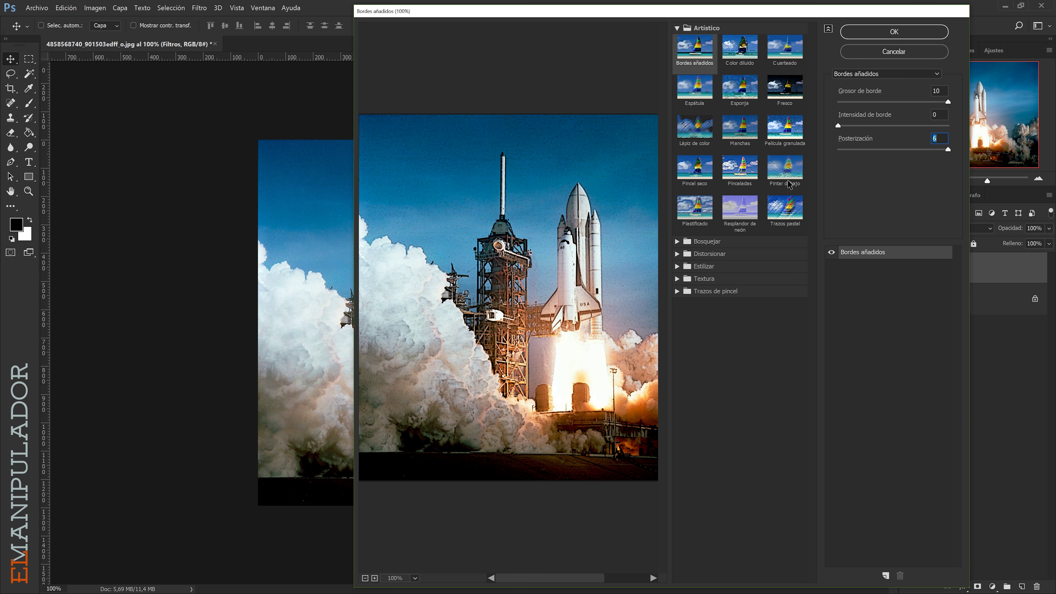
{"action": "left_click_drag", "start_coordinate": [559, 251], "coordinate": [511, 252]}
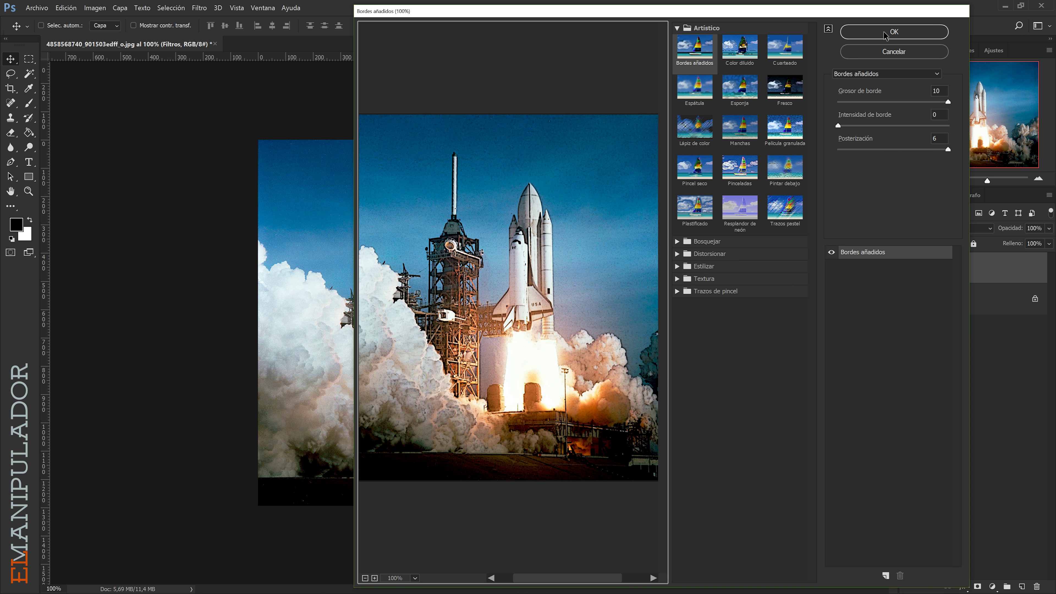
{"action": "left_click", "coordinate": [886, 576]}
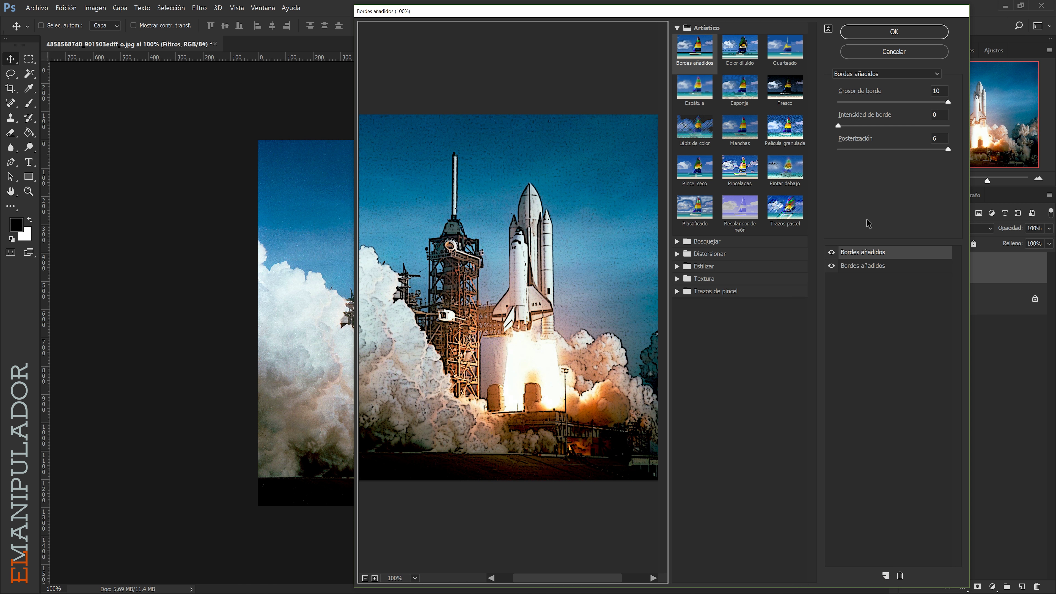
Step: Make the second effect Cuarteado with levels 8, simplicity 0, fidelity 3, and apply the gallery
{"action": "left_click", "coordinate": [783, 62]}
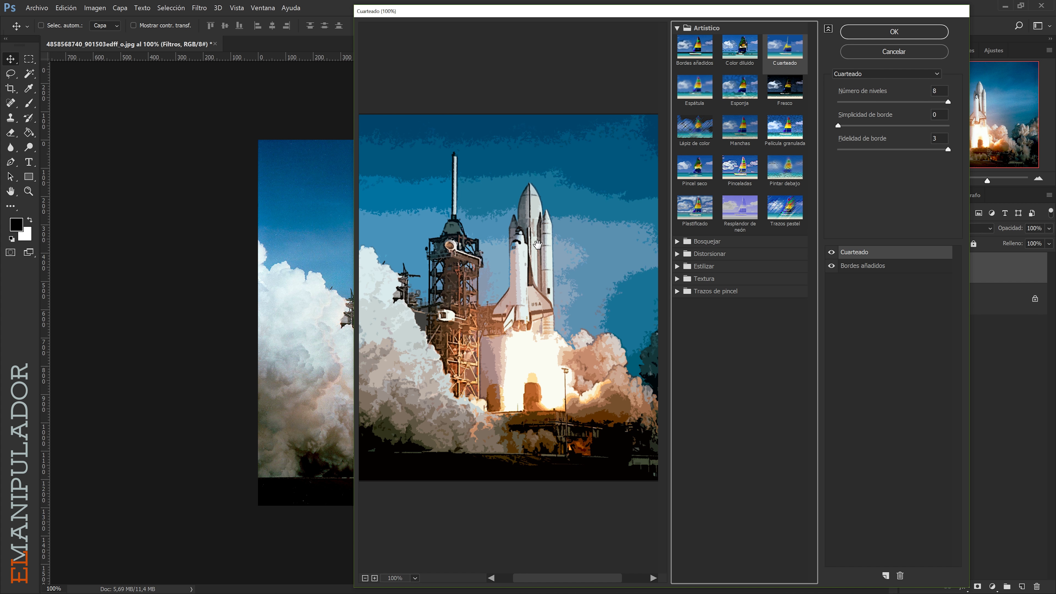
{"action": "left_click", "coordinate": [946, 102]}
{"action": "left_click", "coordinate": [940, 103]}
{"action": "mouse_move", "coordinate": [940, 103]}
{"action": "left_mouse_down"}
{"action": "mouse_move", "coordinate": [882, 103]}
{"action": "mouse_move", "coordinate": [949, 117]}
{"action": "left_mouse_up"}
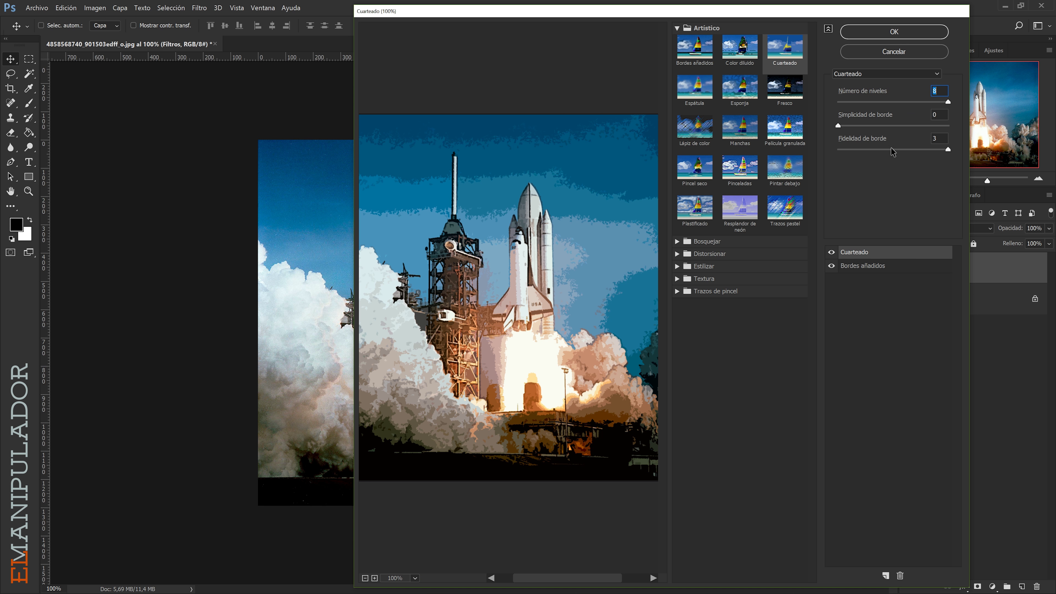
{"action": "left_click_drag", "start_coordinate": [942, 151], "coordinate": [879, 150]}
{"action": "left_click", "coordinate": [947, 150]}
{"action": "mouse_move", "coordinate": [838, 125]}
{"action": "left_mouse_down"}
{"action": "mouse_move", "coordinate": [914, 126]}
{"action": "mouse_move", "coordinate": [831, 128]}
{"action": "left_mouse_up"}
{"action": "left_click", "coordinate": [889, 33]}
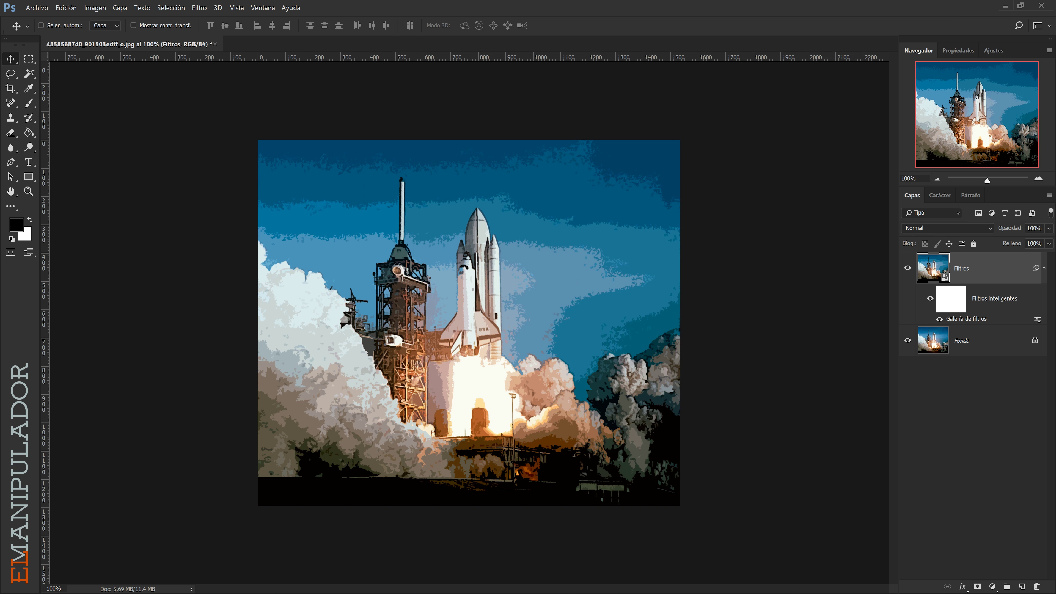
Step: Apply Filtro > Estilizar > Difusión to Filtros in Anisotrópico mode after comparing the other modes
{"action": "left_click", "coordinate": [1043, 268]}
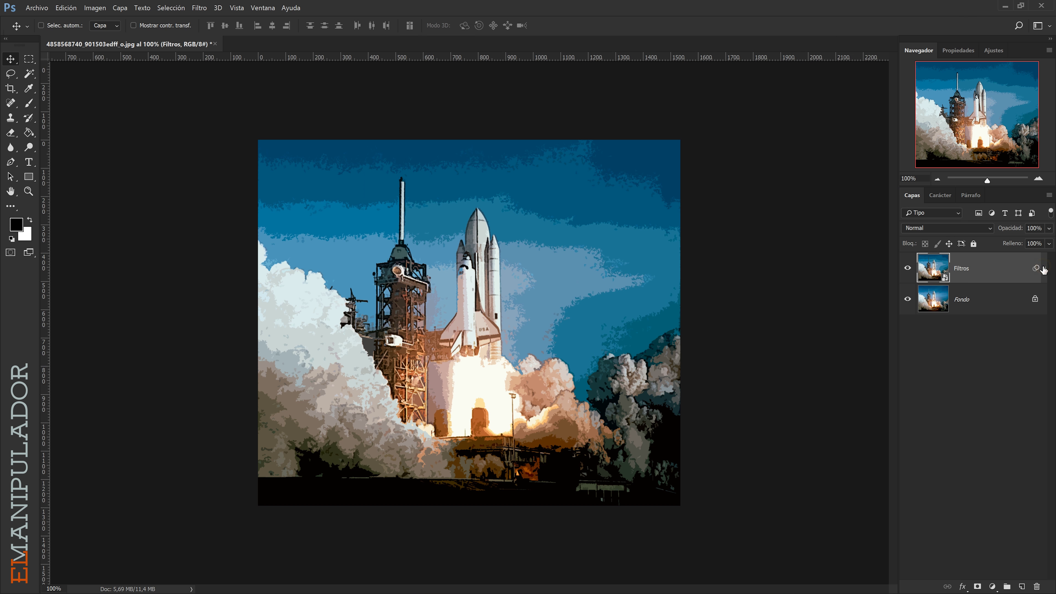
{"action": "left_click", "coordinate": [1043, 269]}
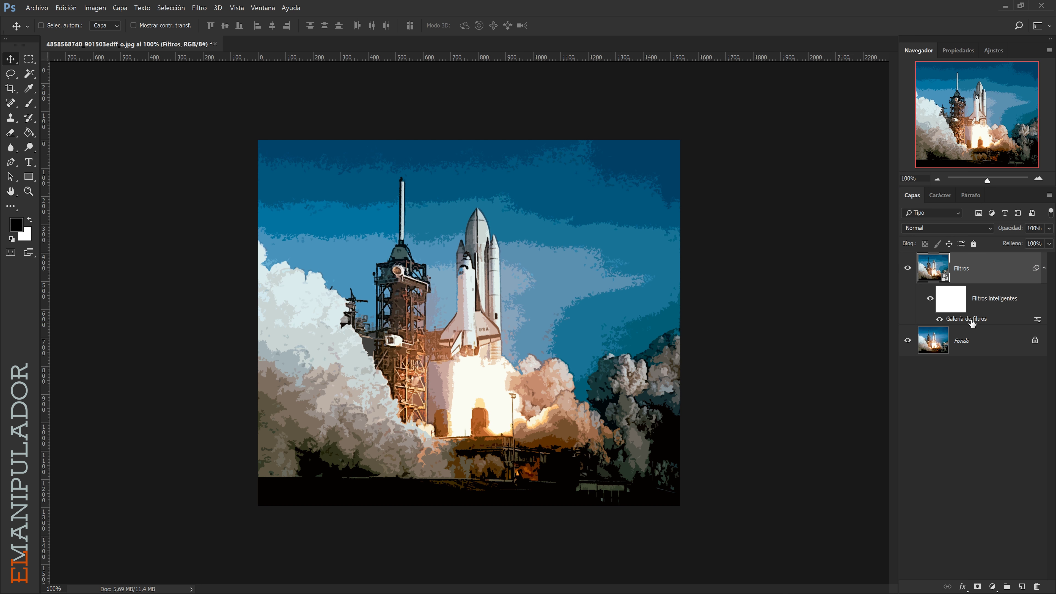
{"action": "left_click", "coordinate": [195, 8]}
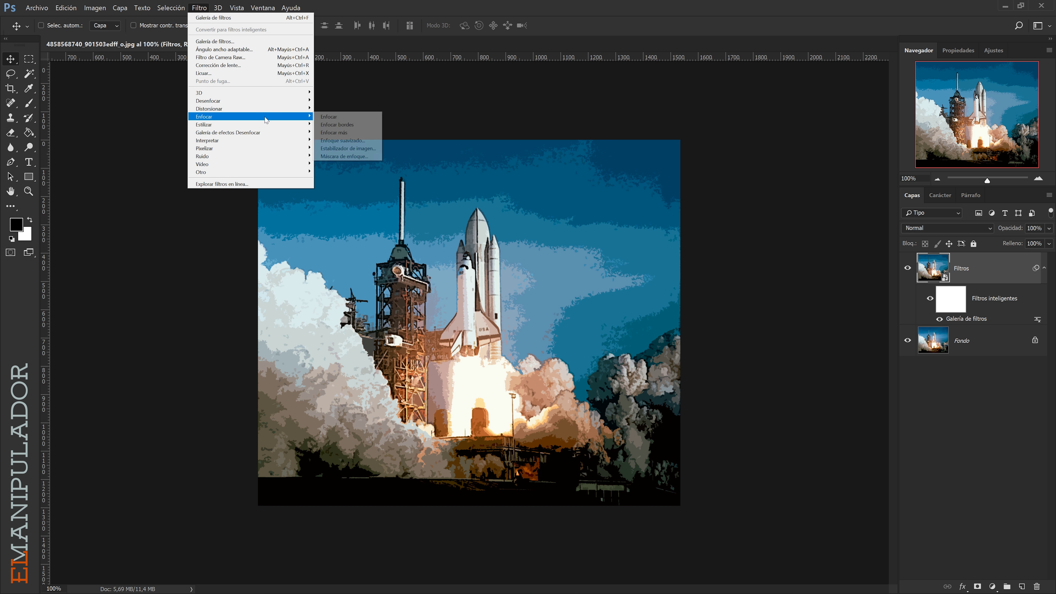
{"action": "mouse_move", "coordinate": [205, 124]}
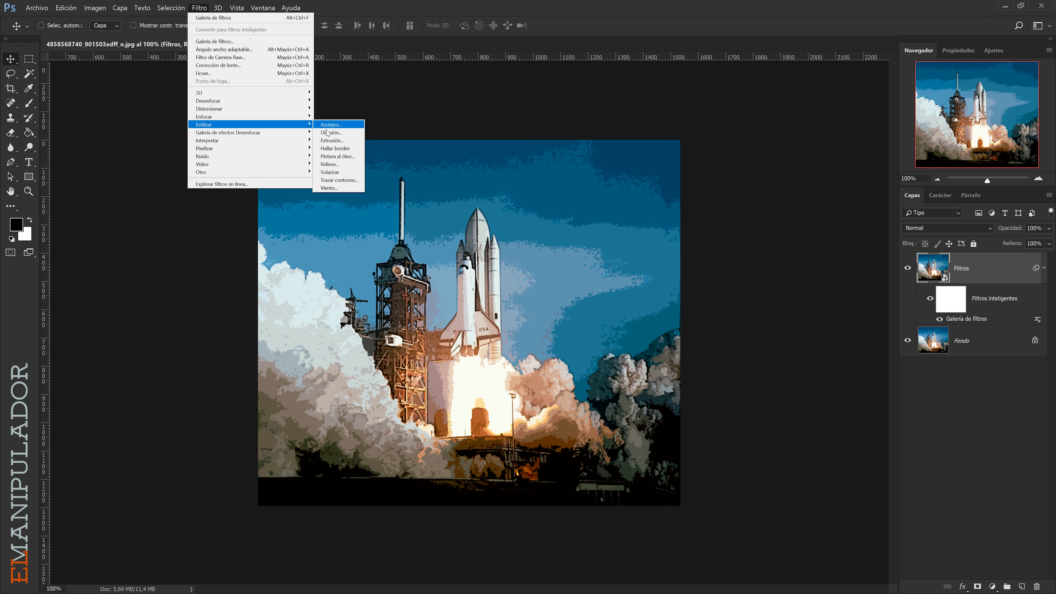
{"action": "left_click", "coordinate": [331, 133]}
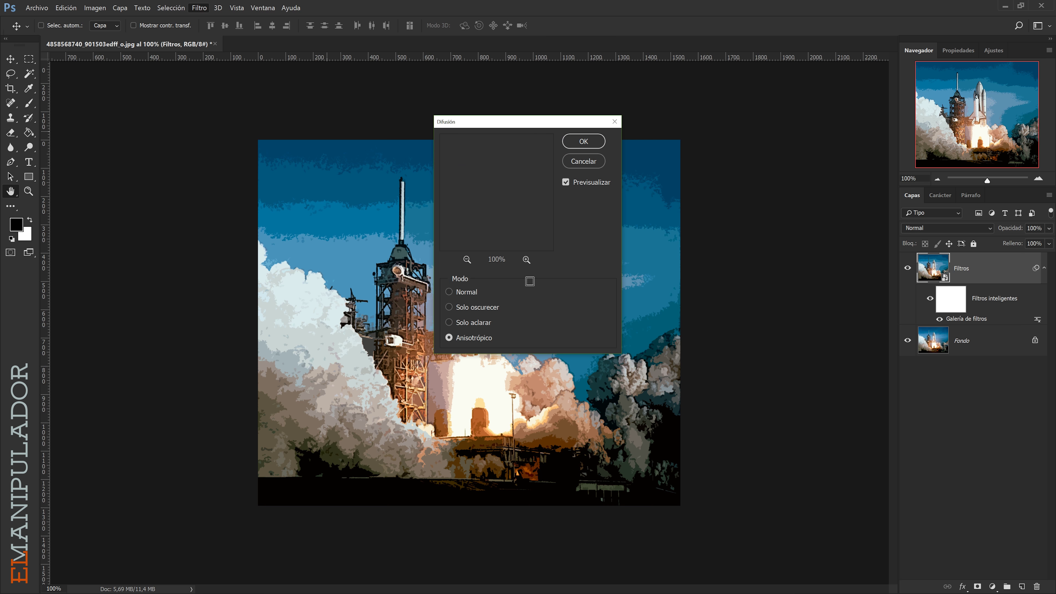
{"action": "left_click_drag", "start_coordinate": [495, 179], "coordinate": [502, 240]}
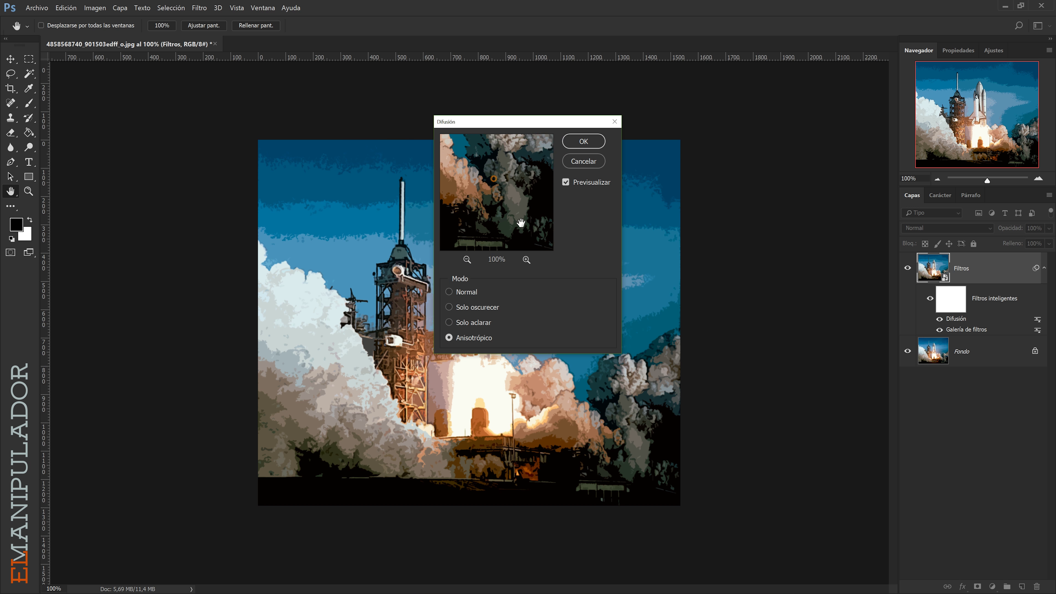
{"action": "left_click", "coordinate": [467, 260]}
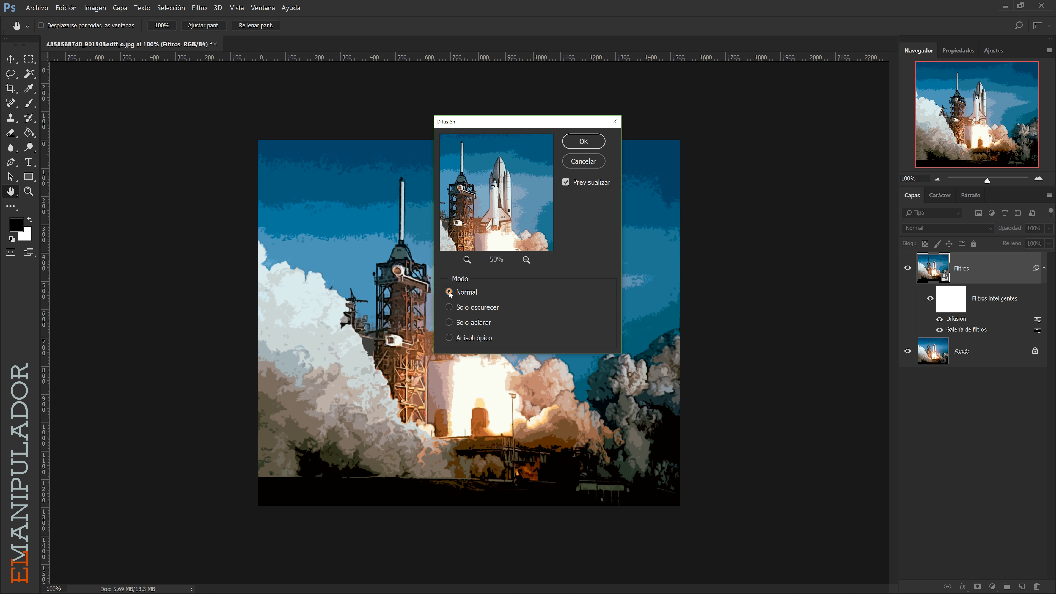
{"action": "left_click", "coordinate": [449, 307]}
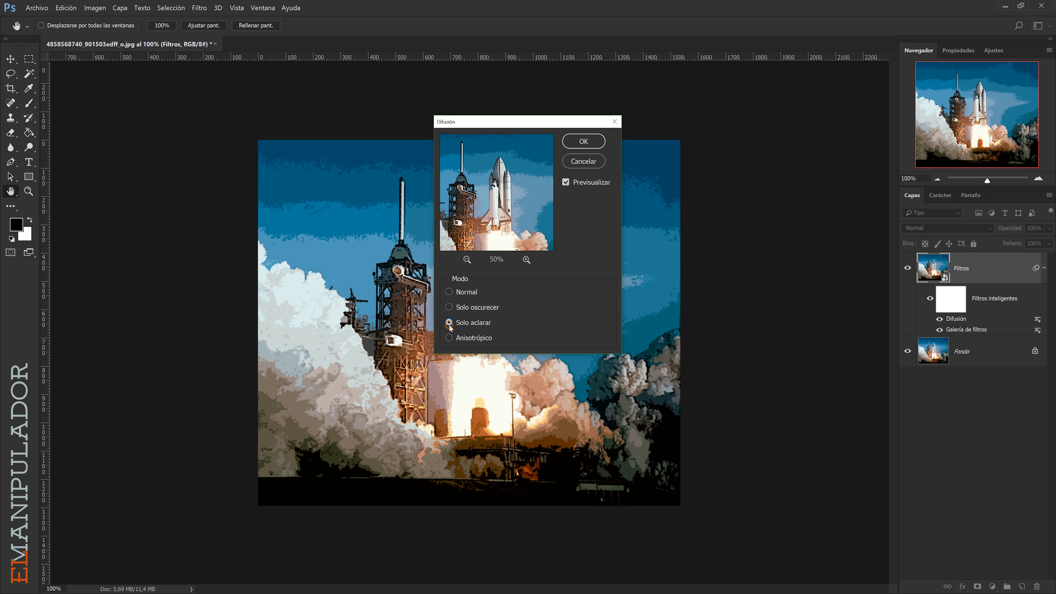
{"action": "left_click", "coordinate": [449, 322]}
{"action": "left_click", "coordinate": [449, 338]}
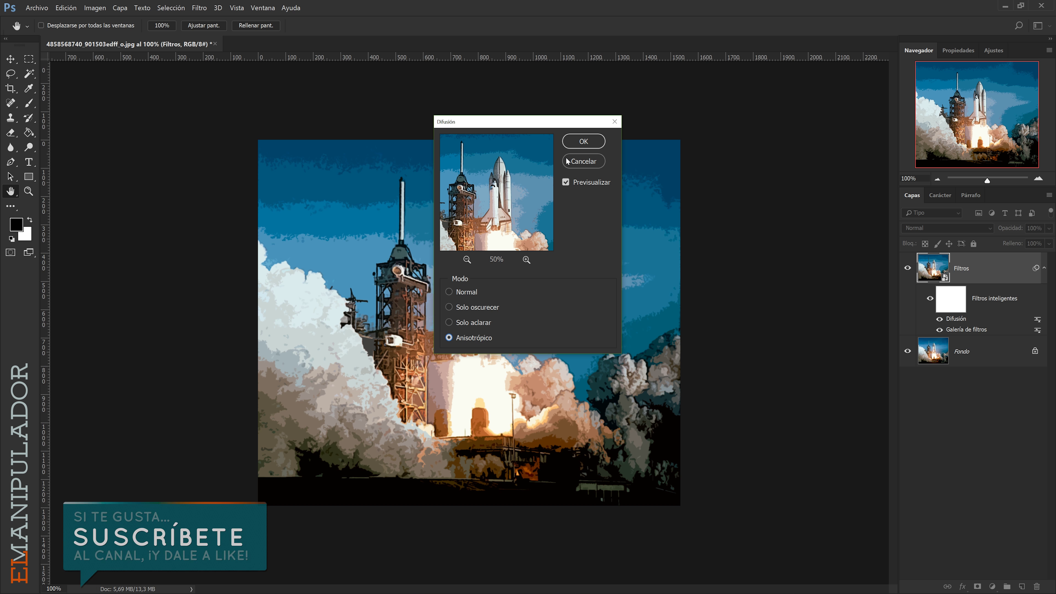
{"action": "left_click", "coordinate": [582, 142]}
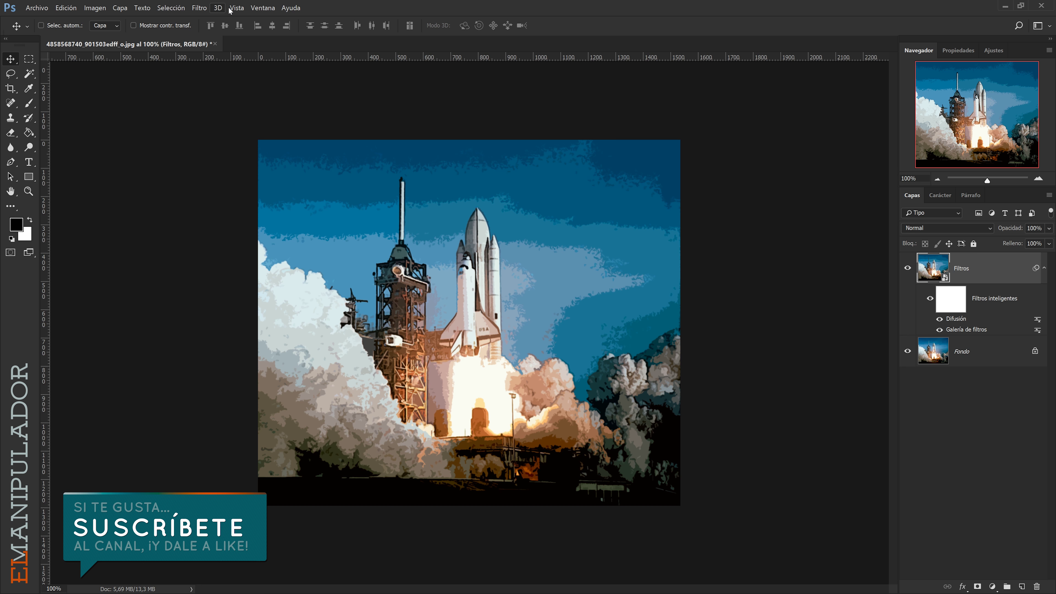
Step: Add an Enfocar más sharpening filter to Filtros and duplicate the layer with its filters
{"action": "left_click", "coordinate": [200, 9]}
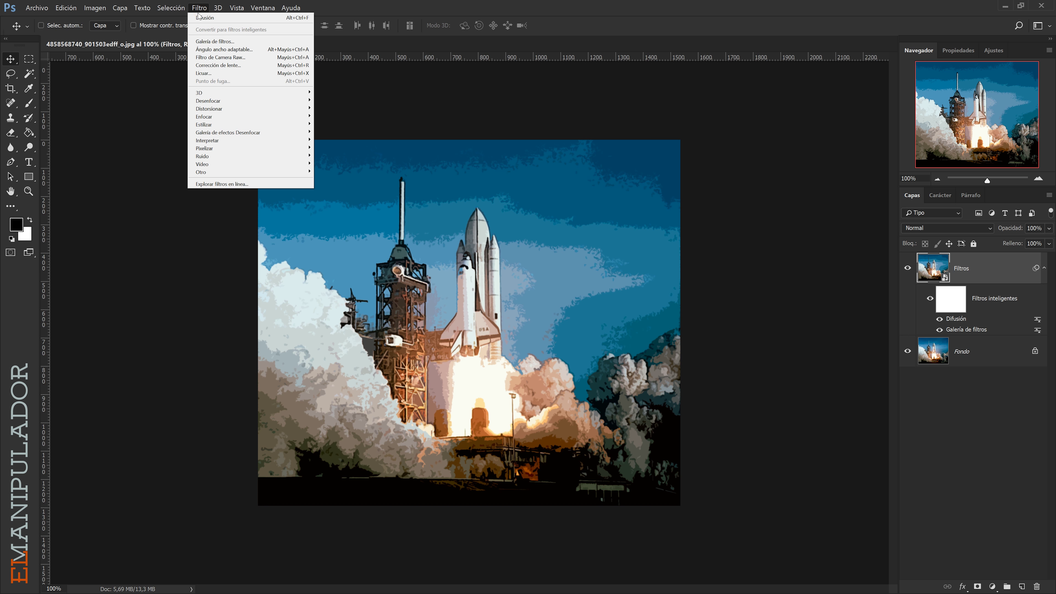
{"action": "mouse_move", "coordinate": [247, 116]}
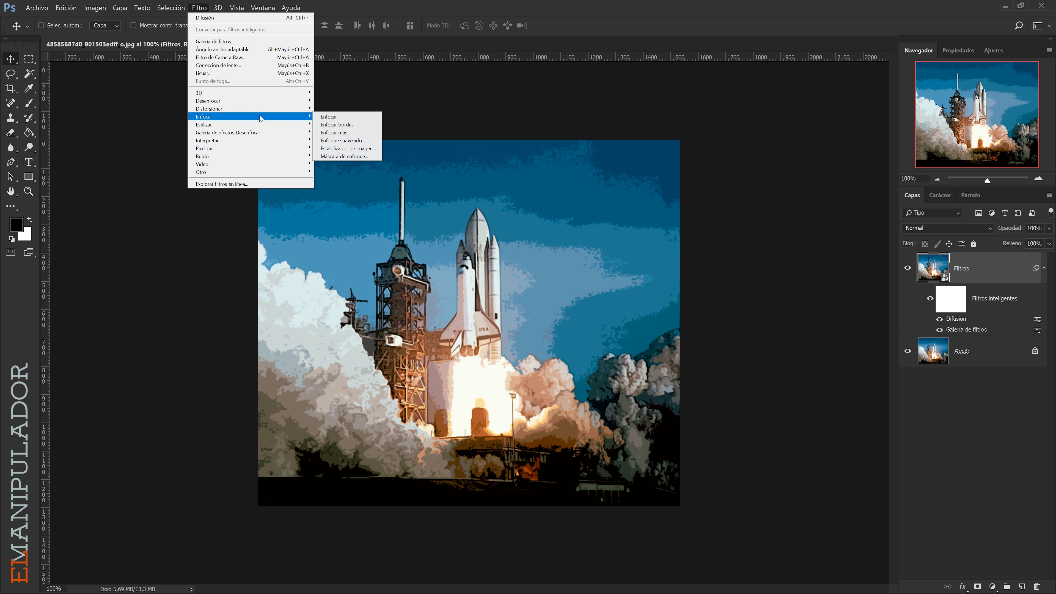
{"action": "left_click", "coordinate": [338, 132]}
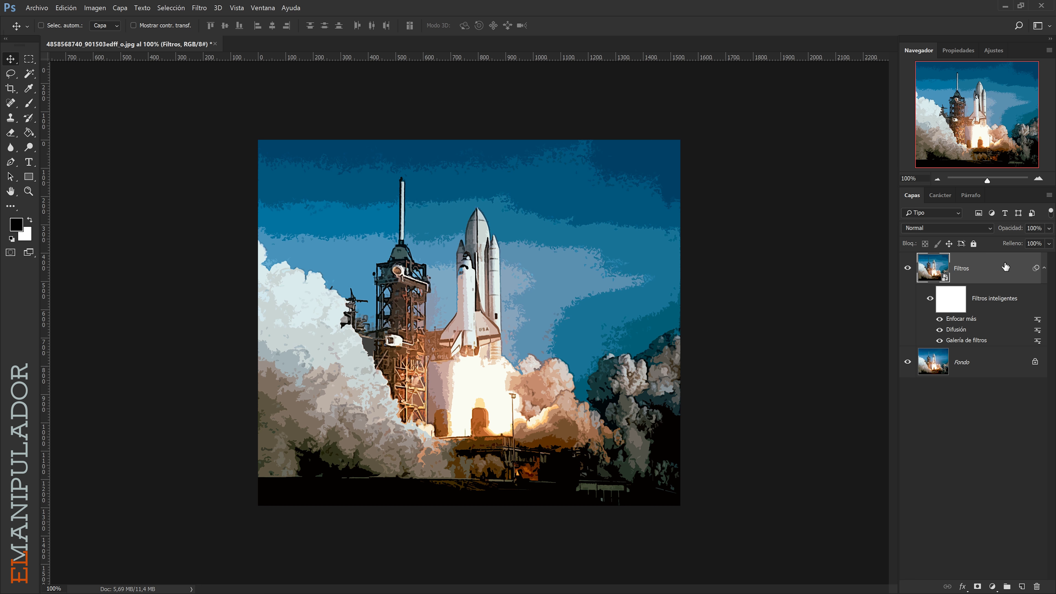
{"action": "key", "text": "ctrl+j"}
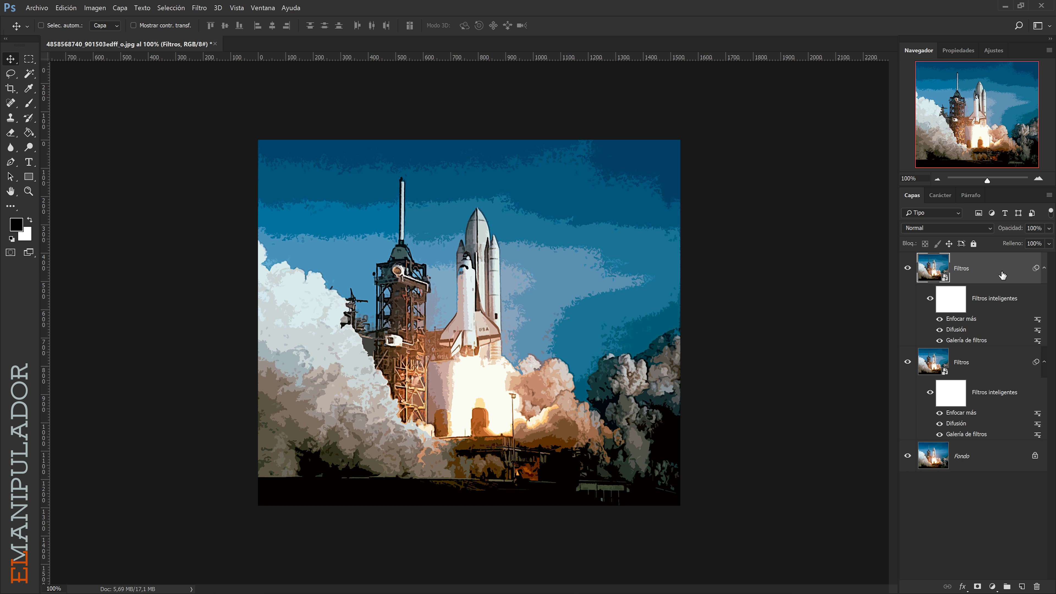
{"action": "right_click", "coordinate": [1001, 274]}
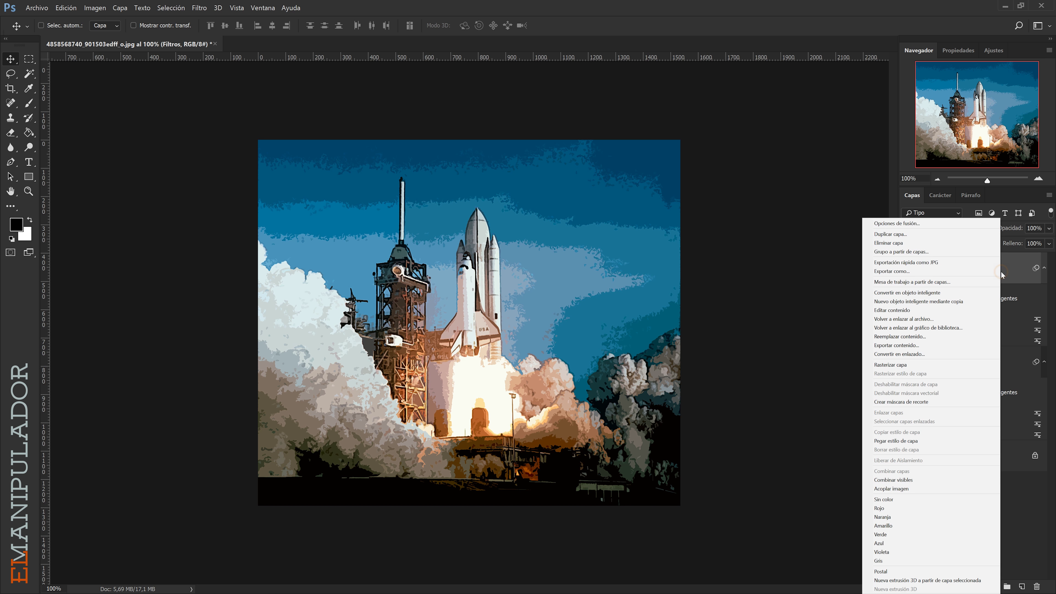
Step: Turn the top Filtros copy into a plain pixel layer and compare it by toggling visibility
{"action": "left_click", "coordinate": [911, 366]}
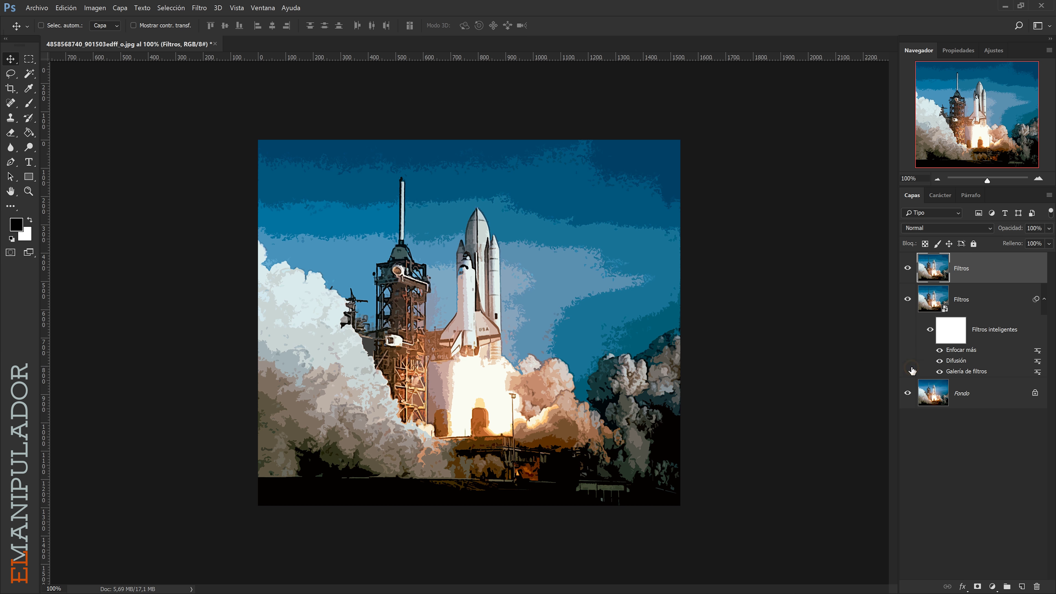
{"action": "left_click", "coordinate": [909, 268]}
{"action": "left_click", "coordinate": [909, 269]}
{"action": "left_click", "coordinate": [1044, 299]}
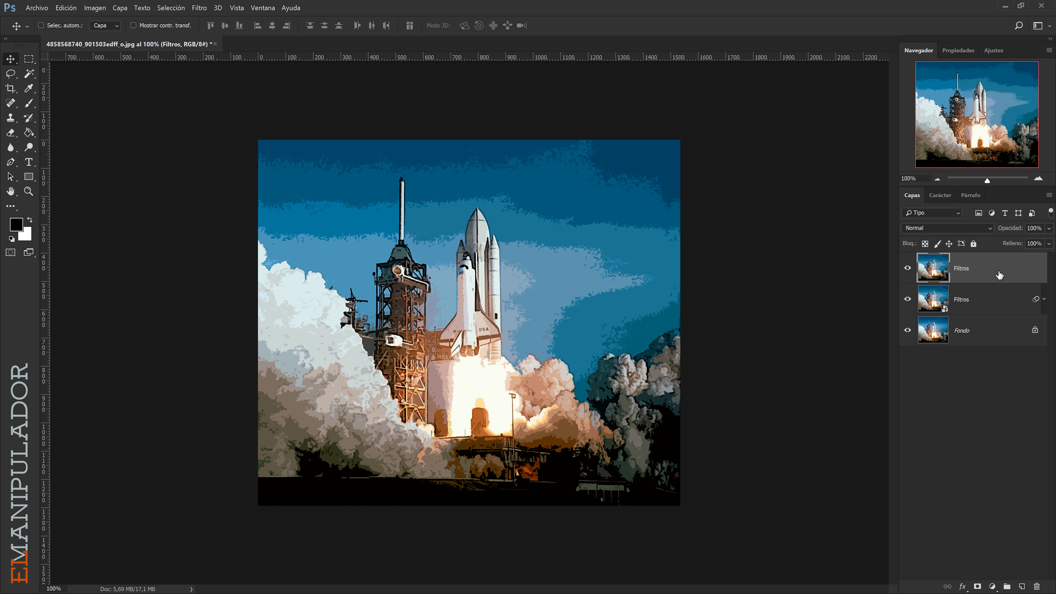
Step: Convert the top copy to a smart object named Semitono and bring up the Pixelizar filters
{"action": "right_click", "coordinate": [1001, 276]}
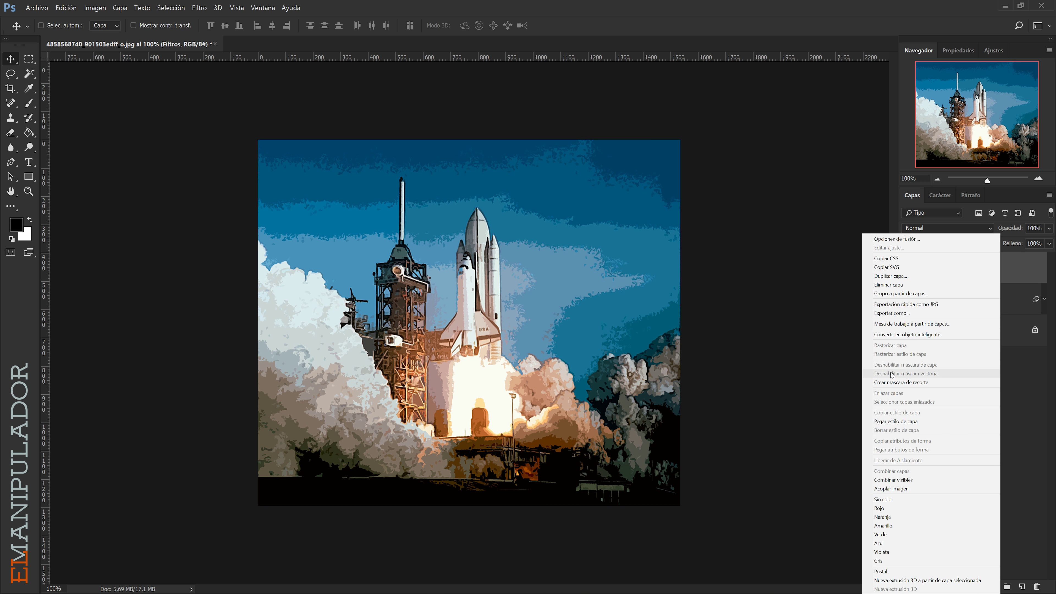
{"action": "left_click", "coordinate": [896, 335]}
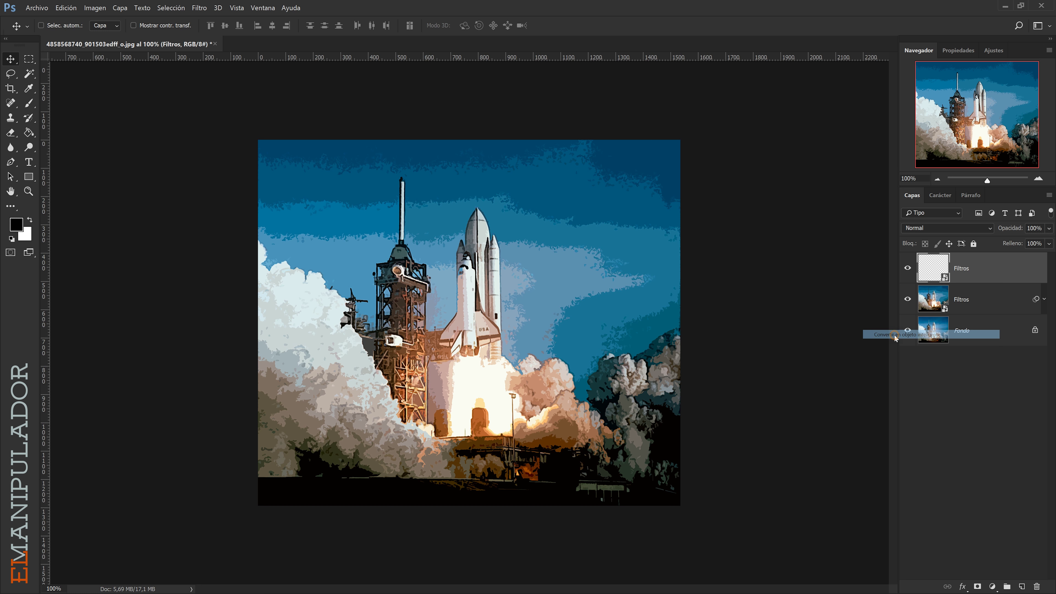
{"action": "double_click", "coordinate": [961, 269]}
{"action": "type", "text": "Semiton"}
{"action": "key", "text": "Return"}
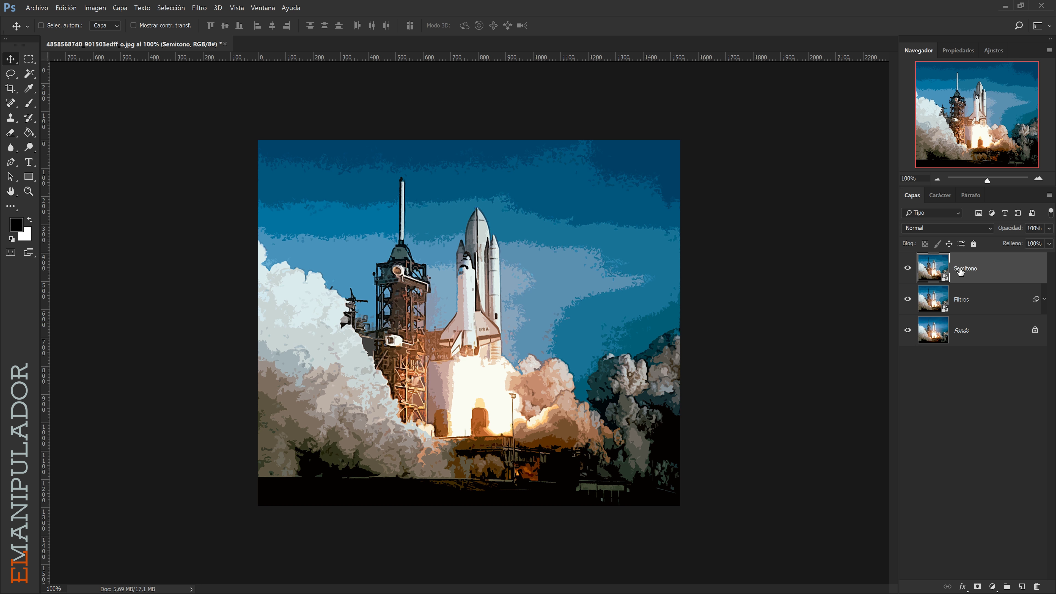
{"action": "left_click", "coordinate": [198, 8]}
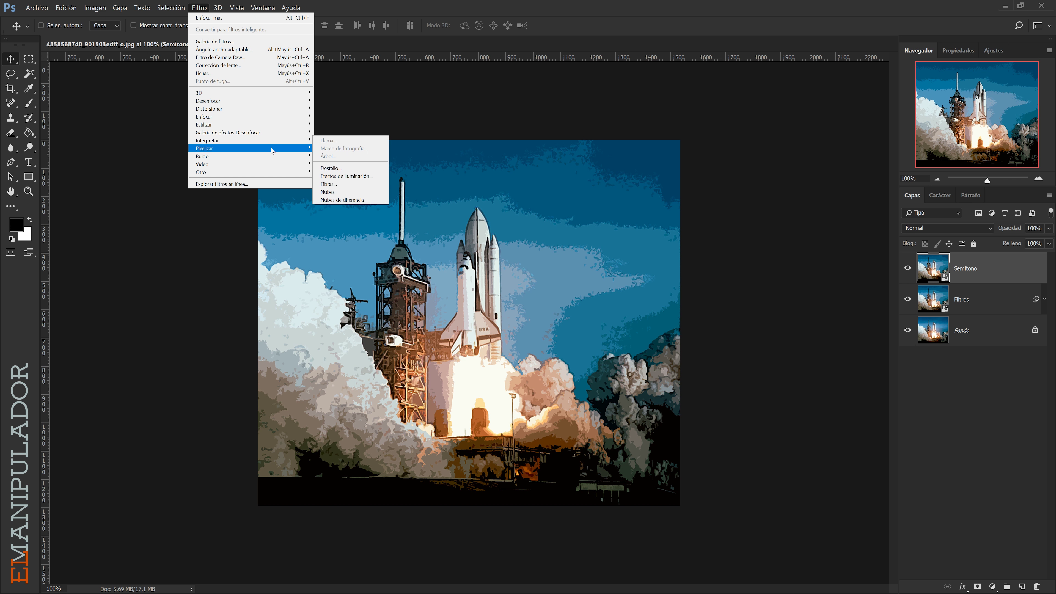
{"action": "mouse_move", "coordinate": [248, 147]}
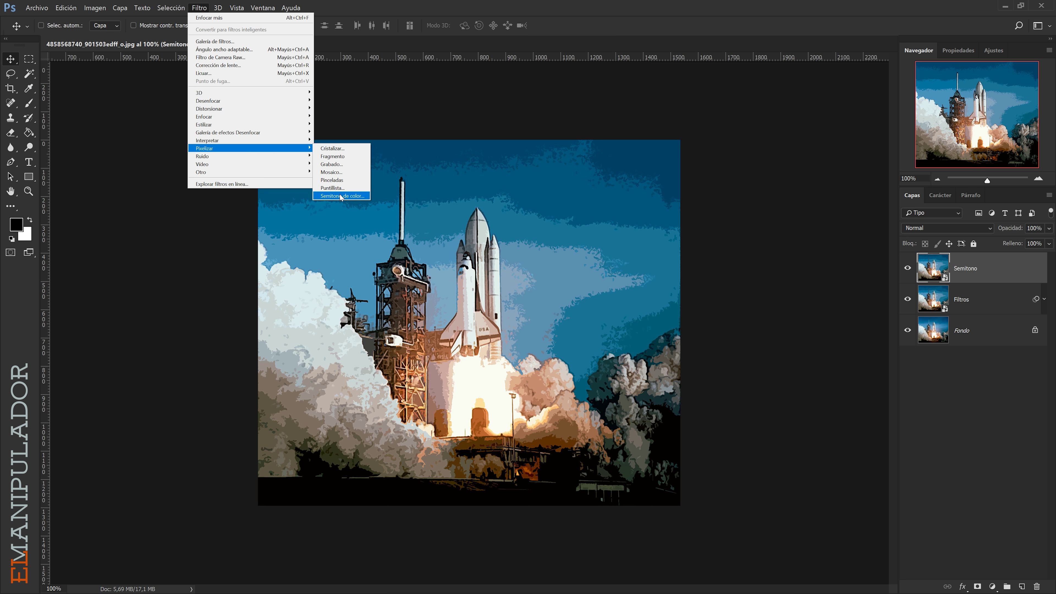
Step: Apply Semitono de color with maximum radius 8 and angles 108/162/90/45, then reconfirm its settings
{"action": "left_click", "coordinate": [341, 196]}
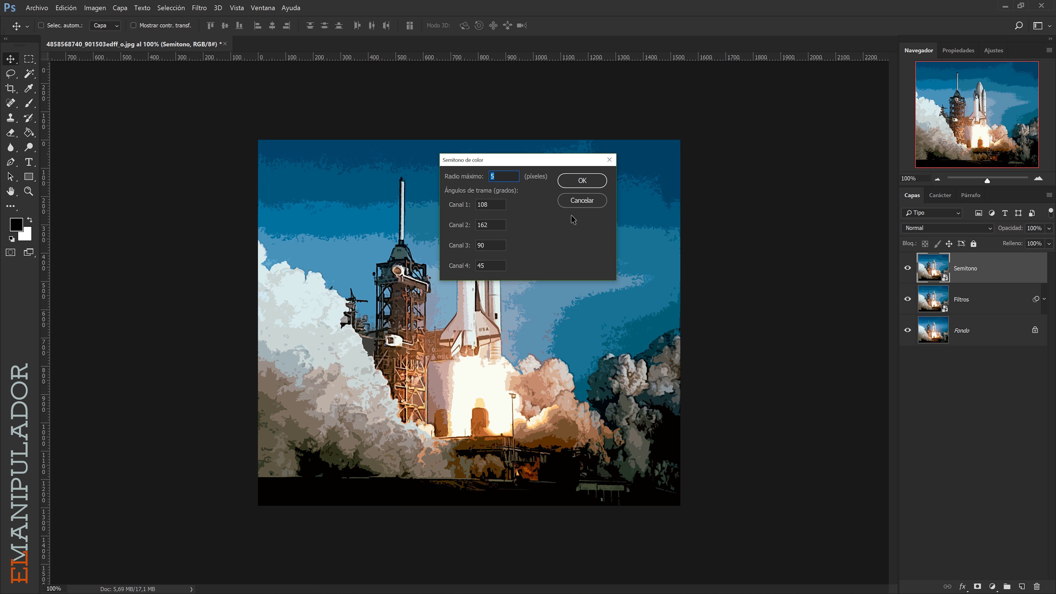
{"action": "left_click_drag", "start_coordinate": [516, 160], "coordinate": [727, 288]}
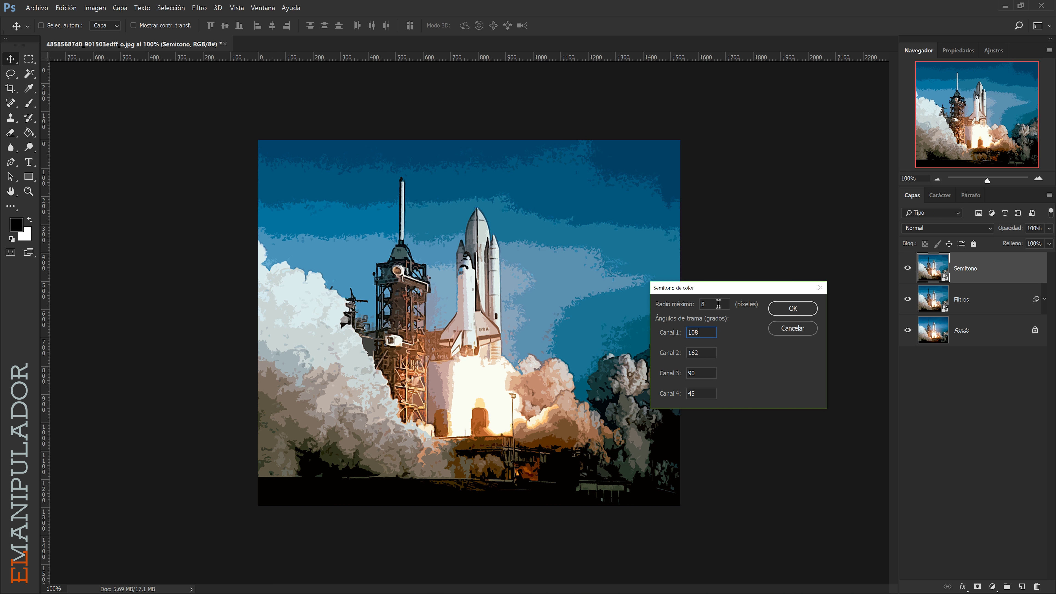
{"action": "left_click", "coordinate": [790, 313]}
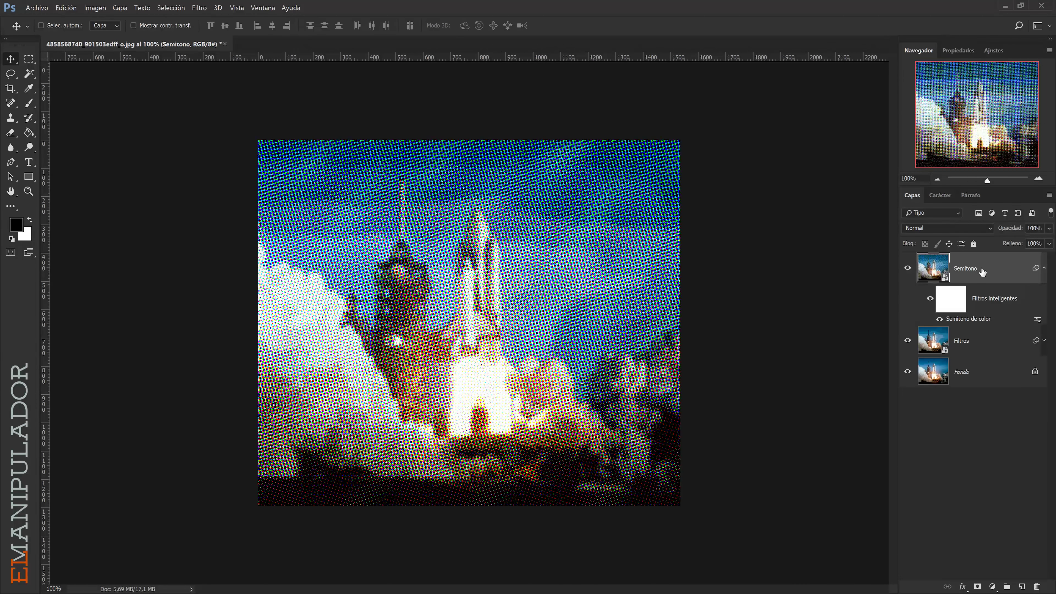
{"action": "double_click", "coordinate": [973, 319]}
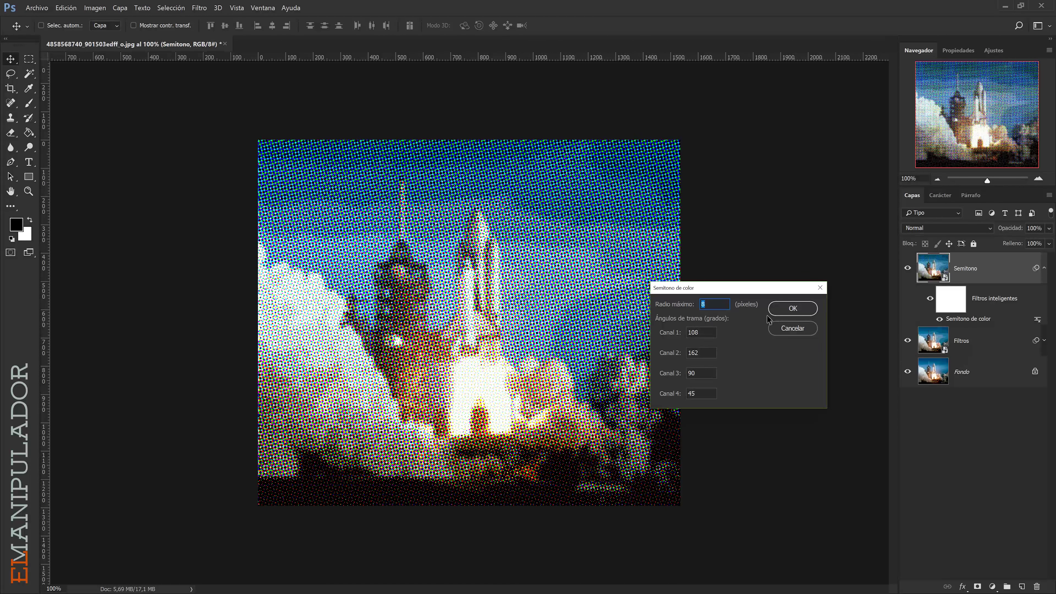
{"action": "left_click", "coordinate": [795, 310]}
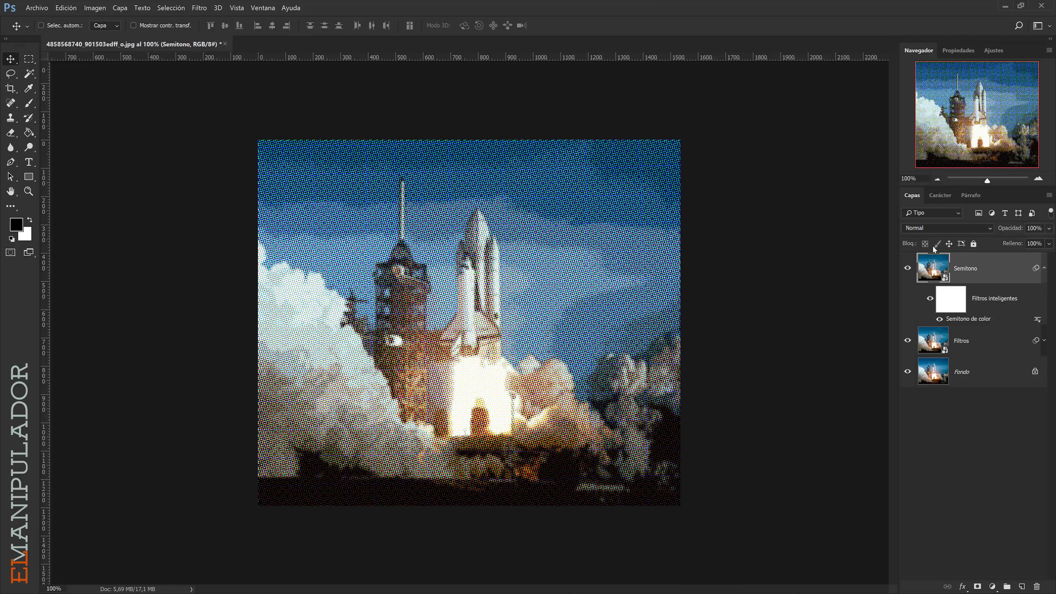
Step: Set the Semitono layer to Luz suave blend mode at 25% opacity
{"action": "left_click", "coordinate": [930, 230]}
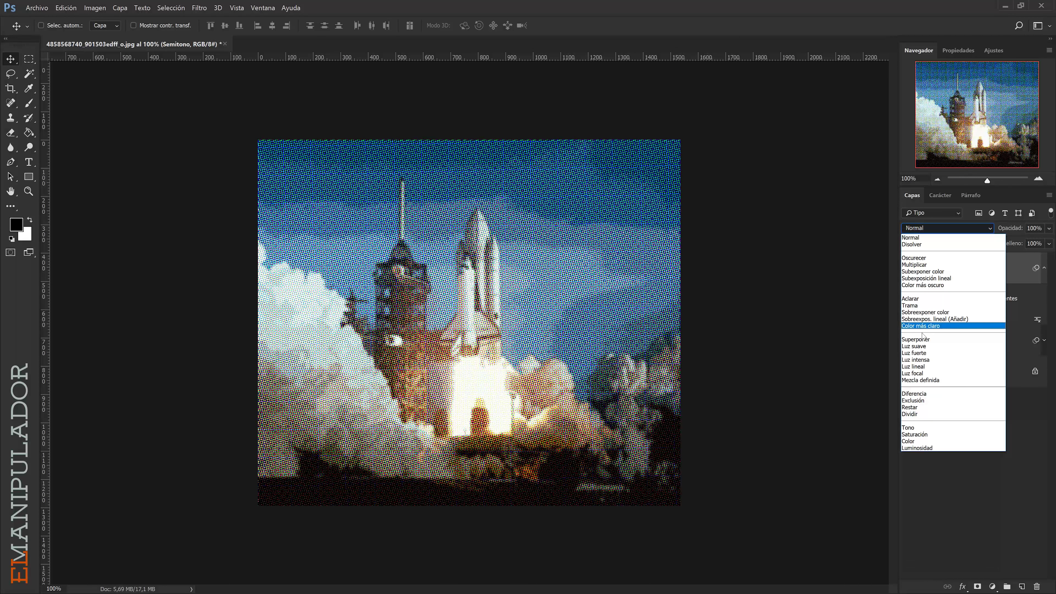
{"action": "left_click", "coordinate": [919, 347]}
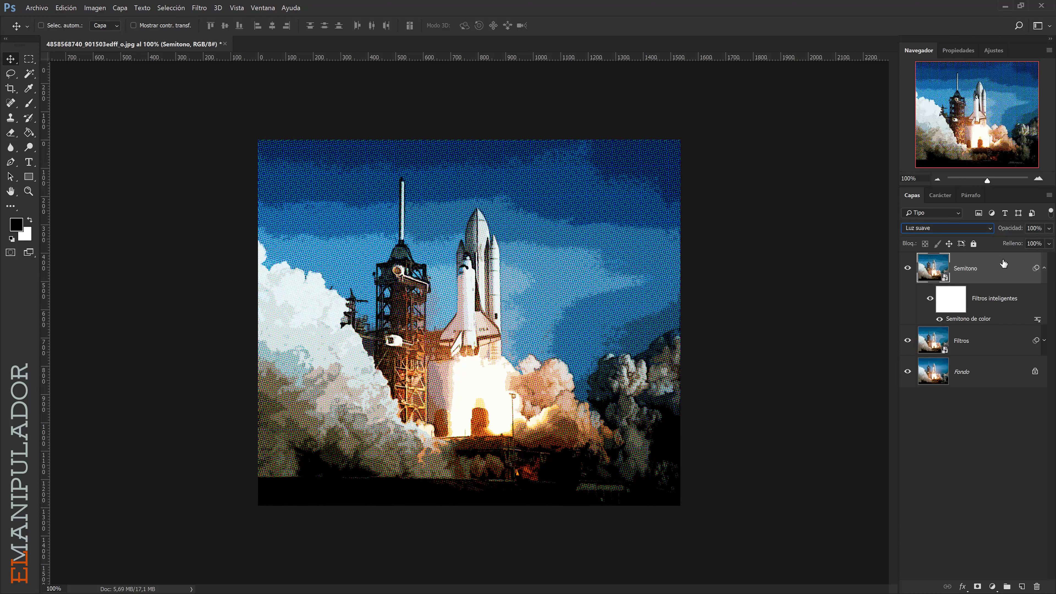
{"action": "left_click", "coordinate": [1035, 228]}
{"action": "type", "text": "25"}
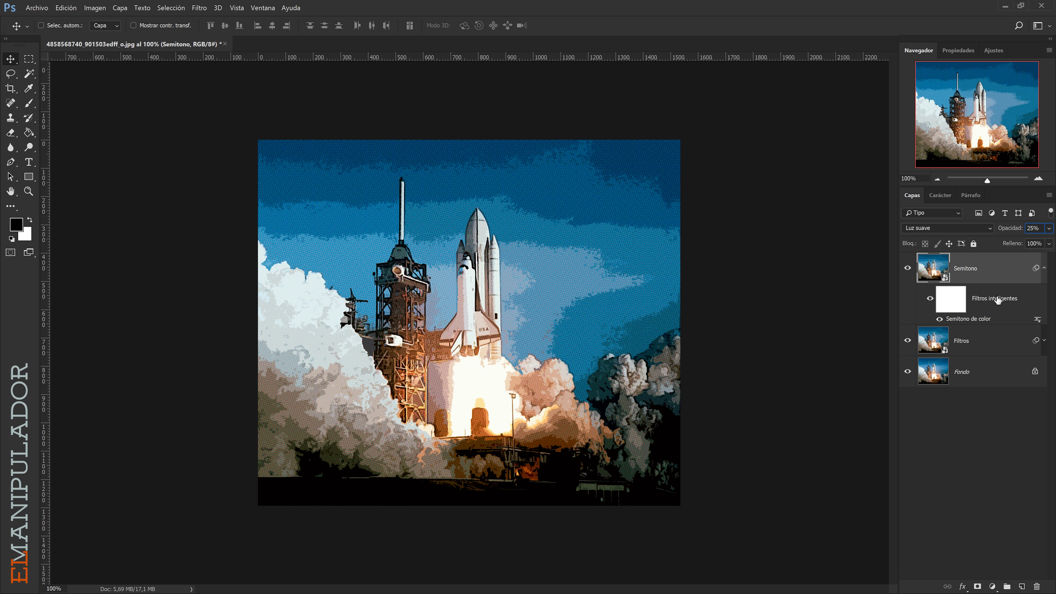
{"action": "key", "text": "BackSpace"}
{"action": "type", "text": "25"}
{"action": "left_click", "coordinate": [1044, 269]}
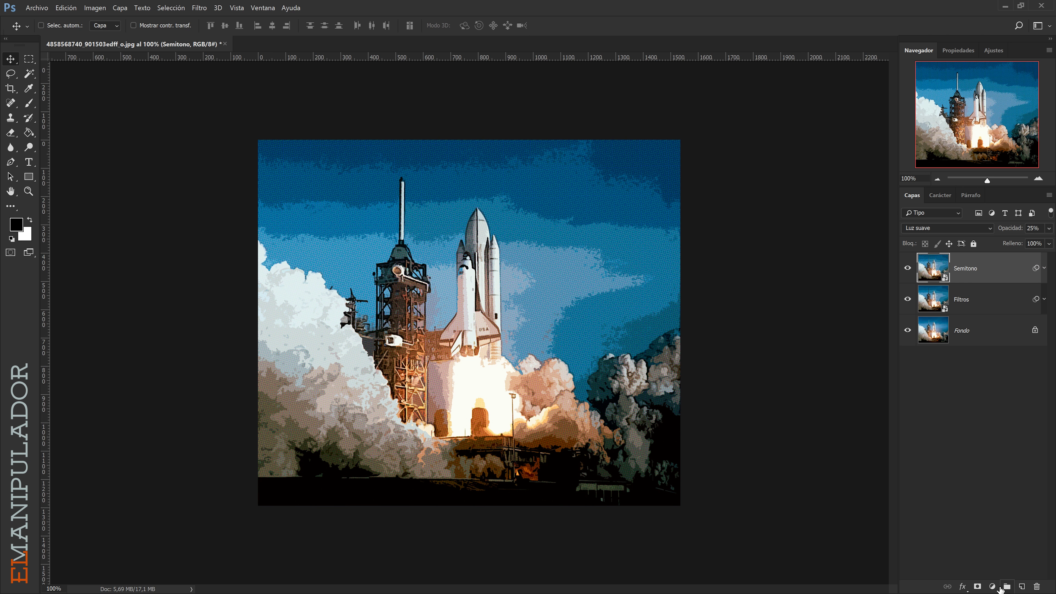
Step: Add an Intensidad adjustment layer with Intensidad +50 and Saturación +10
{"action": "left_click", "coordinate": [994, 587]}
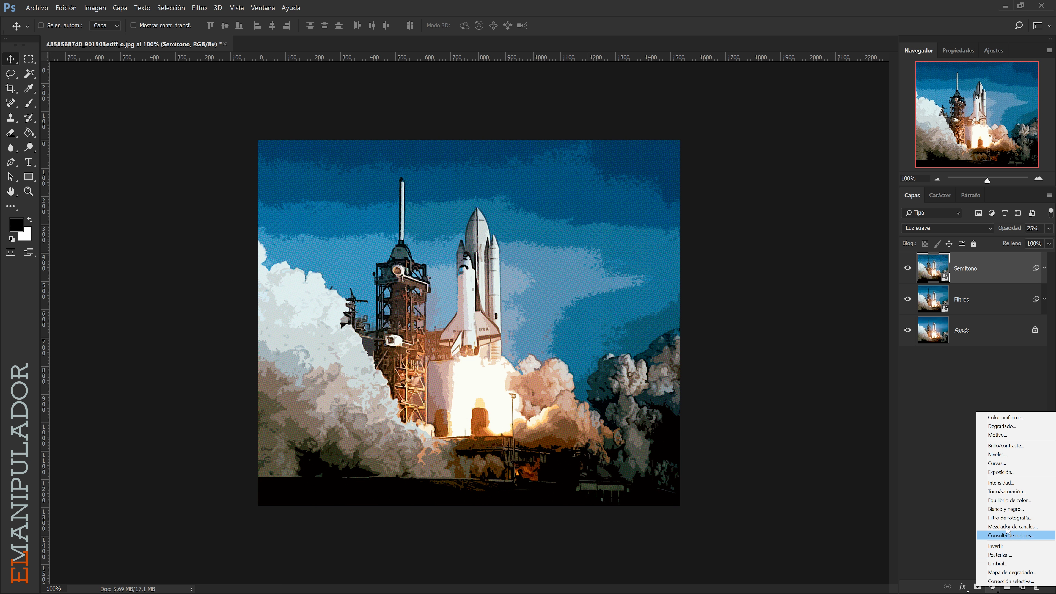
{"action": "left_click", "coordinate": [1015, 483]}
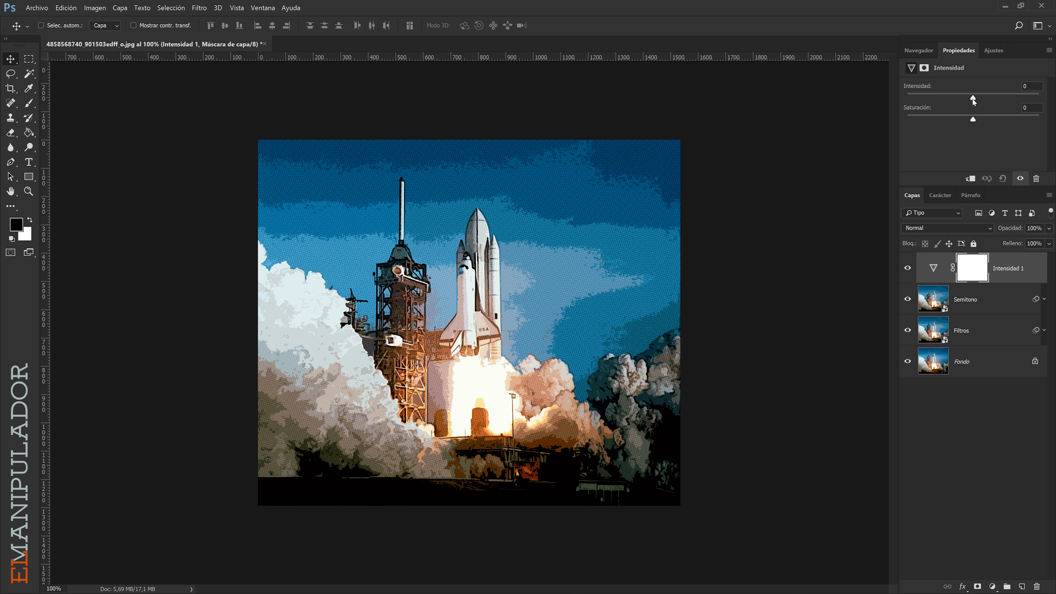
{"action": "mouse_move", "coordinate": [973, 99]}
{"action": "left_mouse_down"}
{"action": "mouse_move", "coordinate": [1025, 98]}
{"action": "mouse_move", "coordinate": [1006, 98]}
{"action": "left_mouse_up"}
{"action": "left_click", "coordinate": [973, 119]}
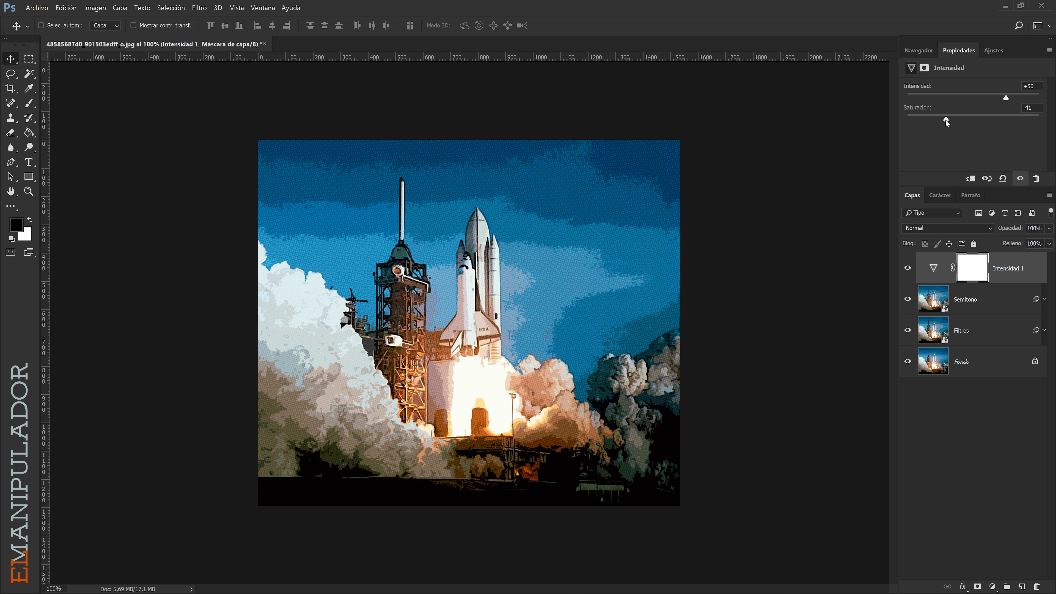
{"action": "left_click_drag", "start_coordinate": [945, 120], "coordinate": [938, 121]}
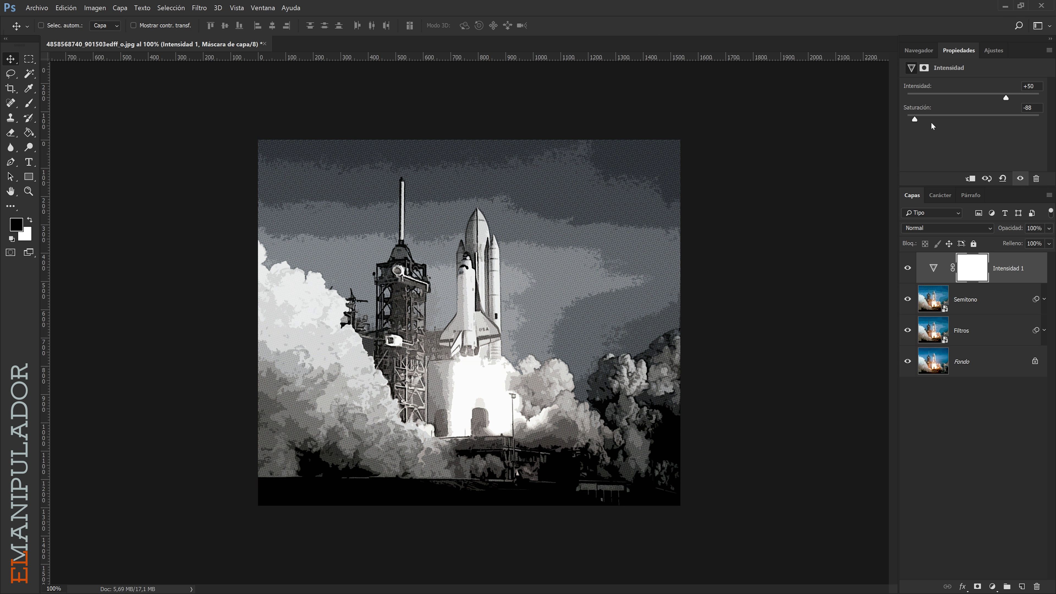
{"action": "left_click_drag", "start_coordinate": [973, 125], "coordinate": [978, 125]}
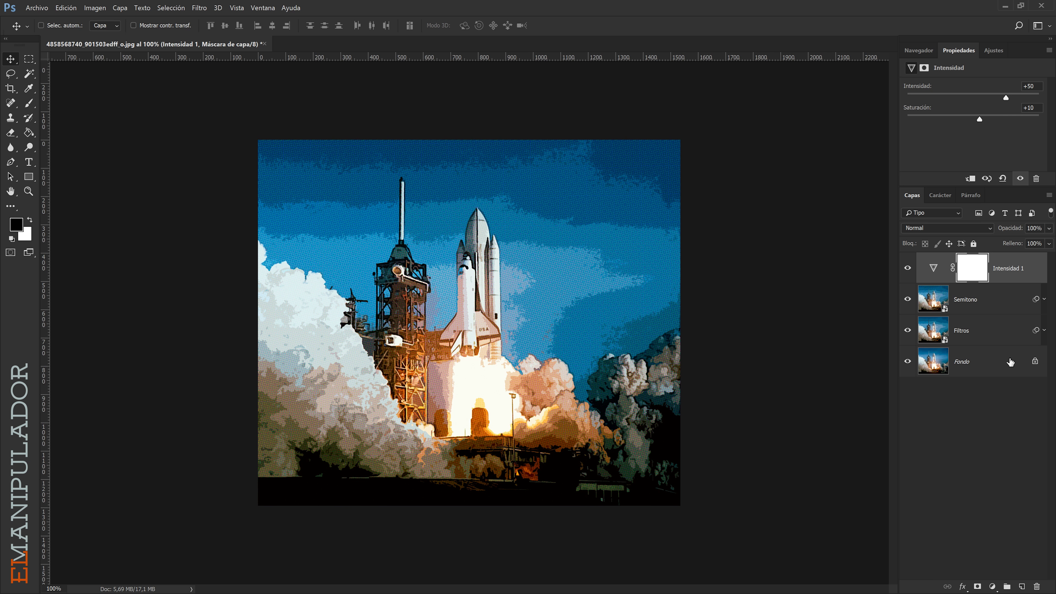
Step: Group Intensidad 1, Semitono and Filtros into a new group named FX Comic
{"action": "left_click", "coordinate": [992, 332], "text": "shift"}
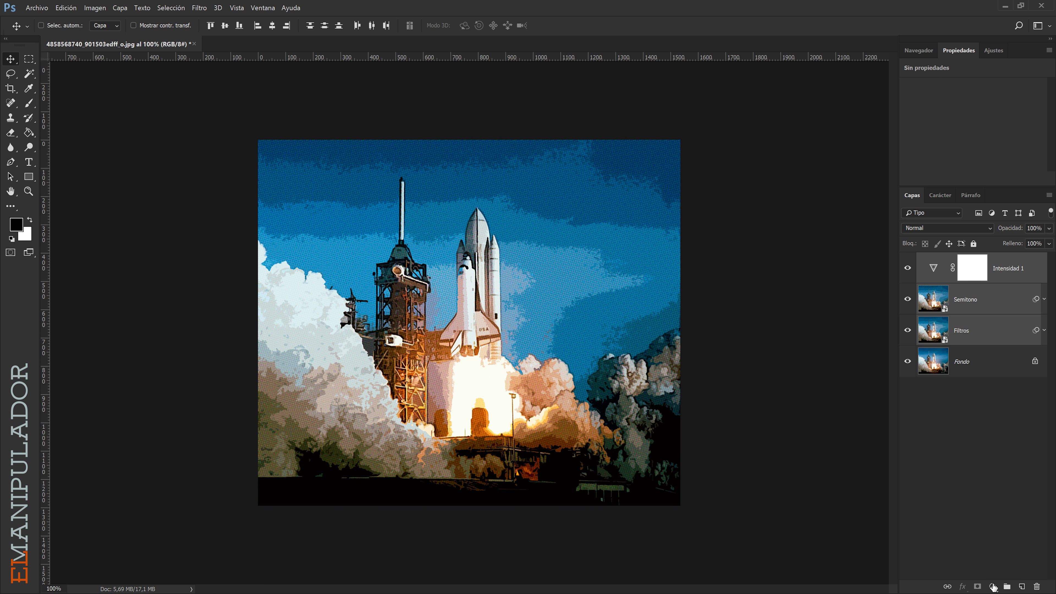
{"action": "left_click", "coordinate": [1007, 587]}
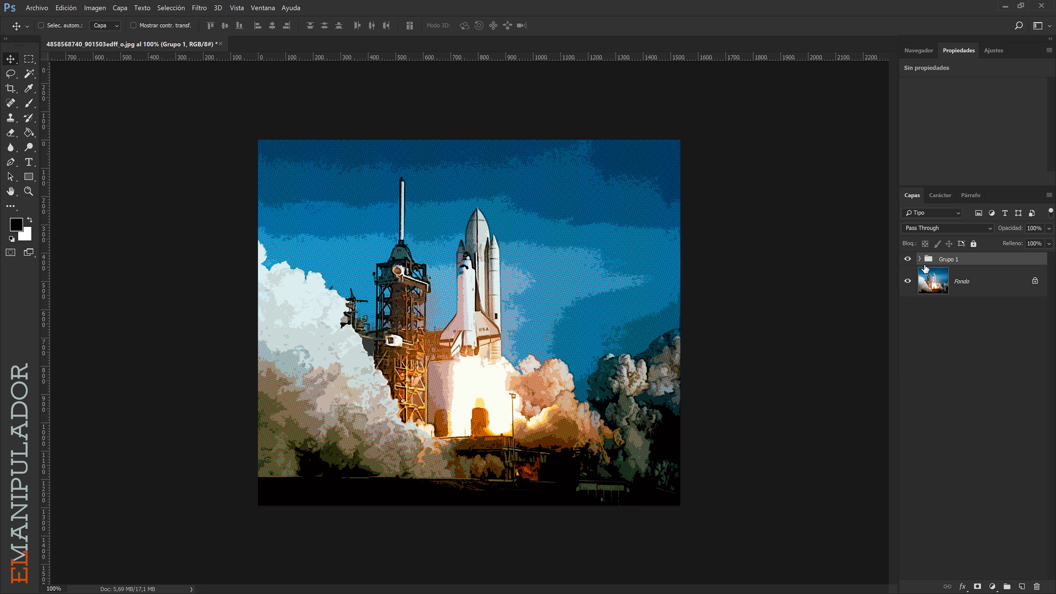
{"action": "double_click", "coordinate": [952, 260]}
{"action": "type", "text": "Comic"}
{"action": "key", "text": "Home"}
{"action": "type", "text": "FX"}
{"action": "key", "text": "Return"}
Step: Expand the FX Comic group and the Filtros and Semitono smart filter lists
{"action": "left_click", "coordinate": [920, 259]}
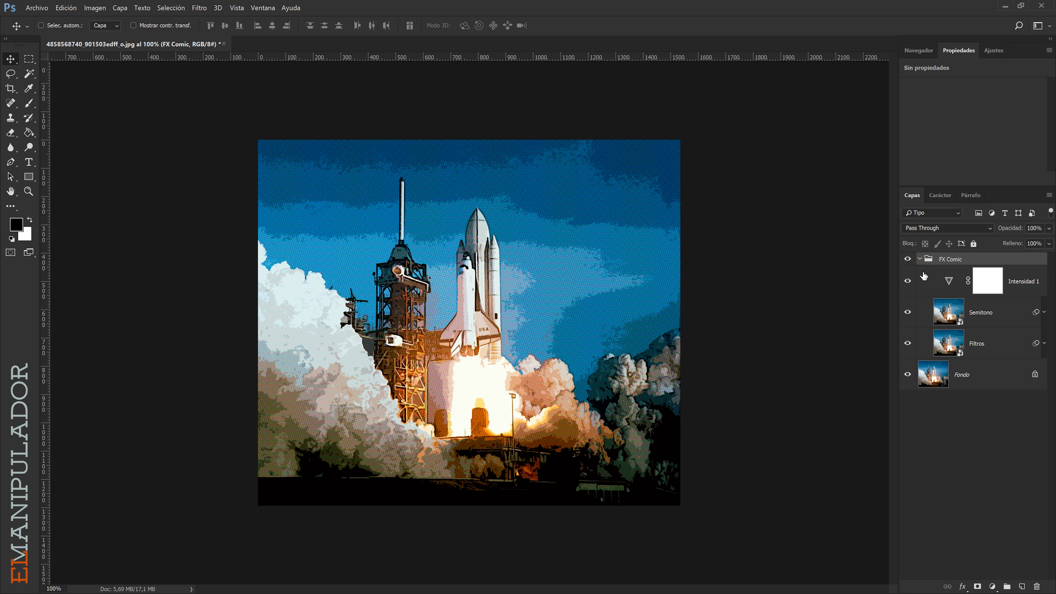
{"action": "left_click", "coordinate": [1045, 343]}
{"action": "left_click", "coordinate": [1045, 312]}
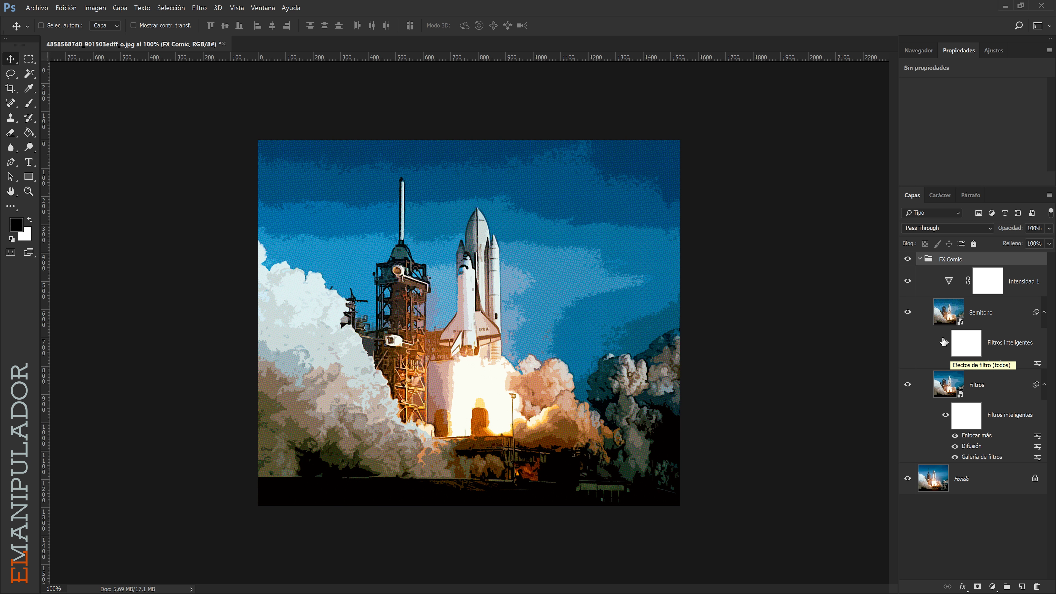
{"action": "left_click", "coordinate": [907, 312]}
{"action": "left_click", "coordinate": [907, 313]}
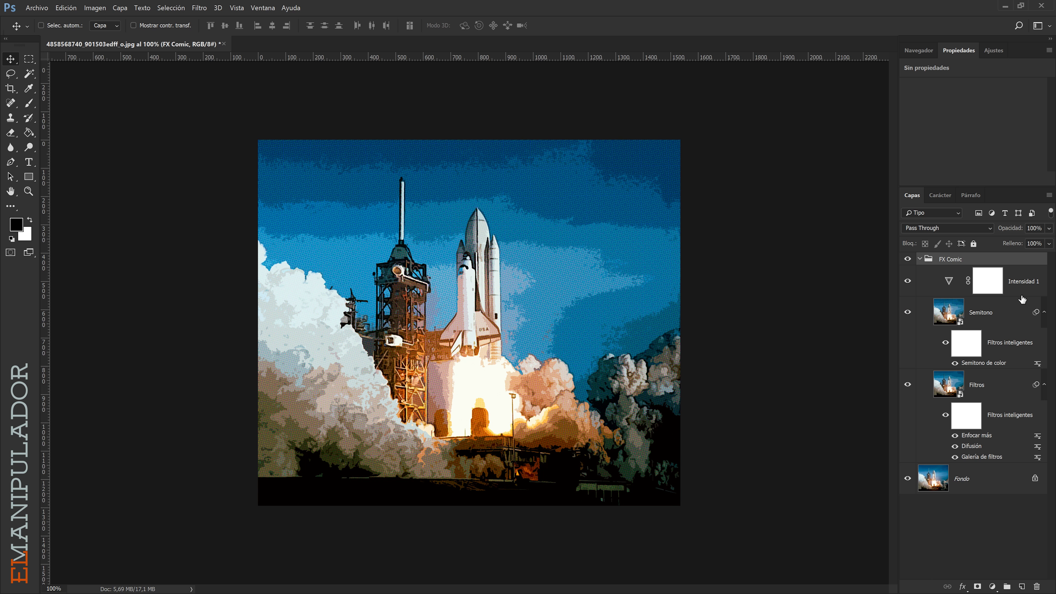
{"action": "left_click", "coordinate": [1033, 282]}
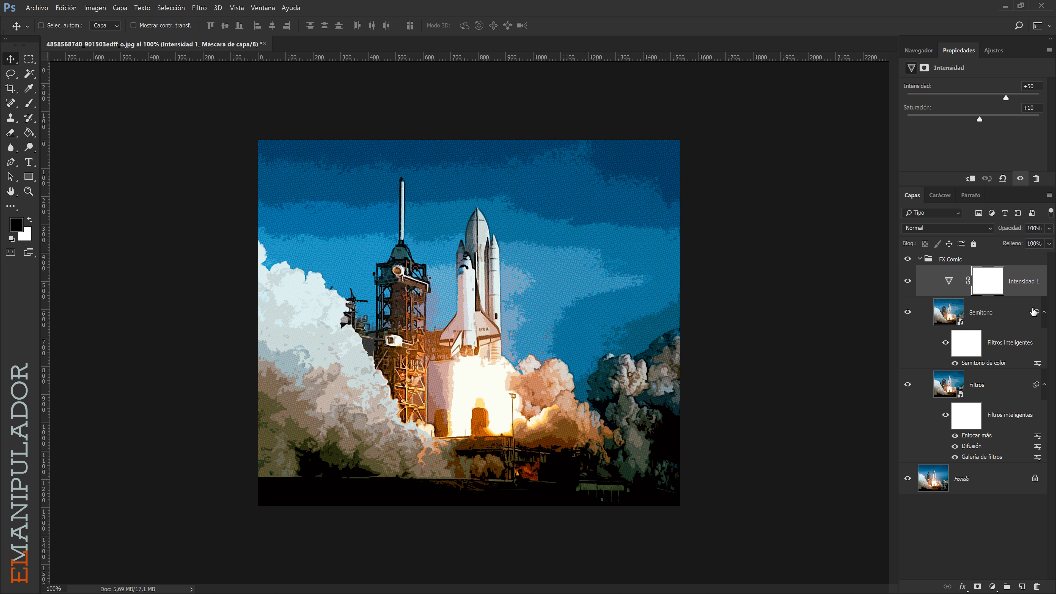